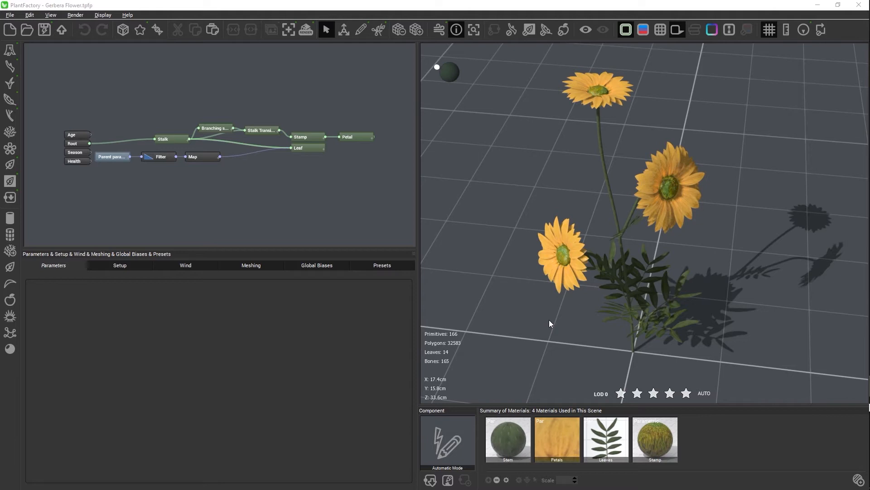
Generate several new random variations of the gerbera flower plant.
{"action": "right_click_drag", "start_coordinate": [549, 320], "coordinate": [507, 289]}
{"action": "left_click", "coordinate": [127, 30]}
{"action": "left_click", "coordinate": [128, 29]}
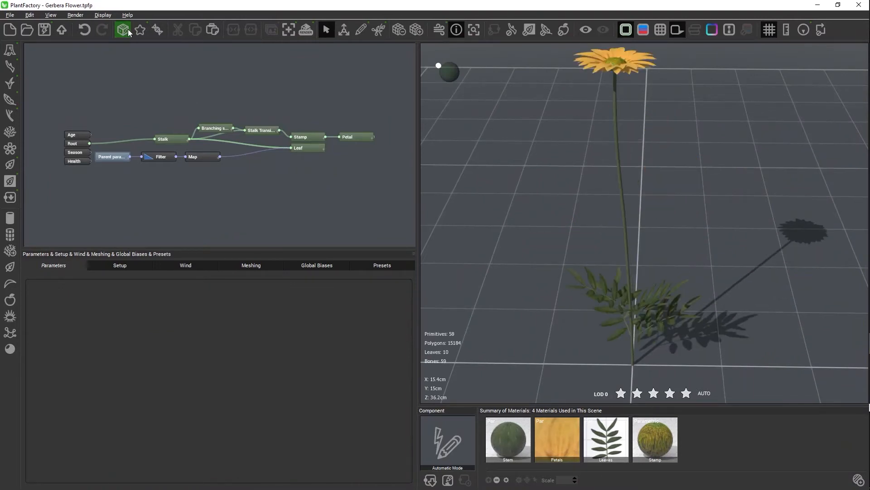
{"action": "left_click", "coordinate": [128, 29]}
Change the light direction on the gerbera plant and preview its wind motion.
{"action": "mouse_move", "coordinate": [502, 183]}
{"action": "left_mouse_down"}
{"action": "mouse_move", "coordinate": [517, 172]}
{"action": "mouse_move", "coordinate": [570, 170]}
{"action": "mouse_move", "coordinate": [548, 160]}
{"action": "left_mouse_up"}
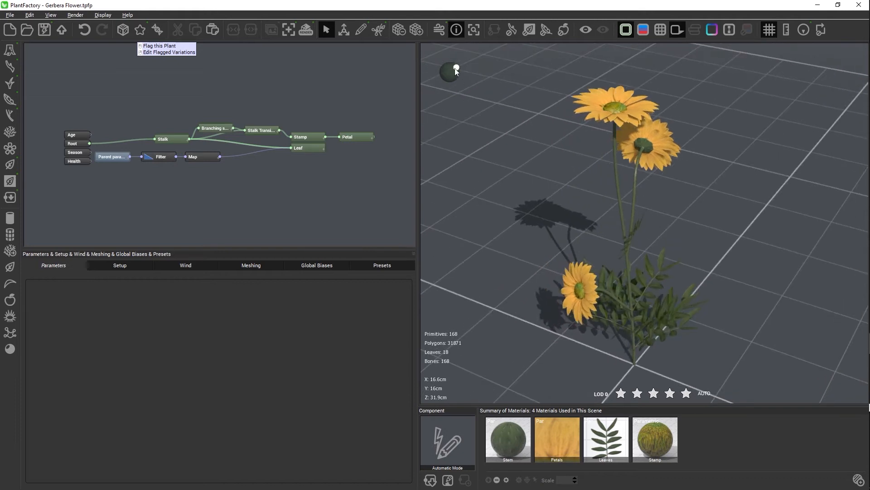
{"action": "left_click", "coordinate": [439, 31]}
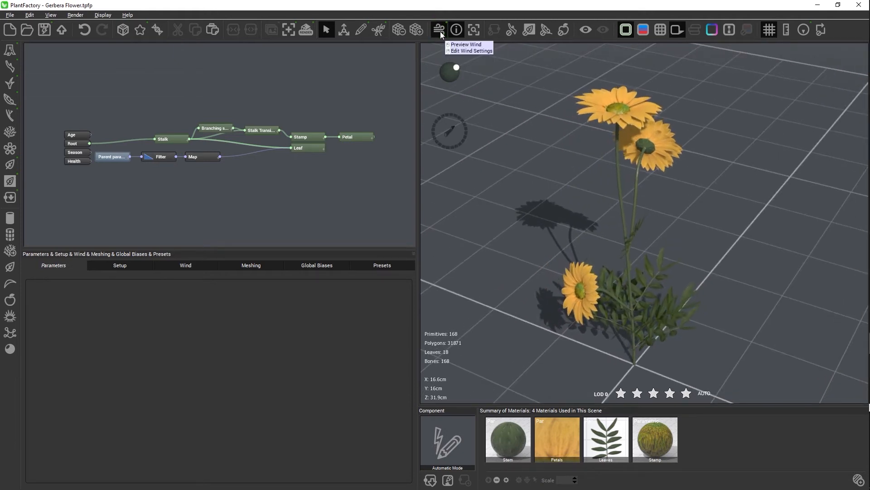
{"action": "left_click_drag", "start_coordinate": [798, 224], "coordinate": [717, 219]}
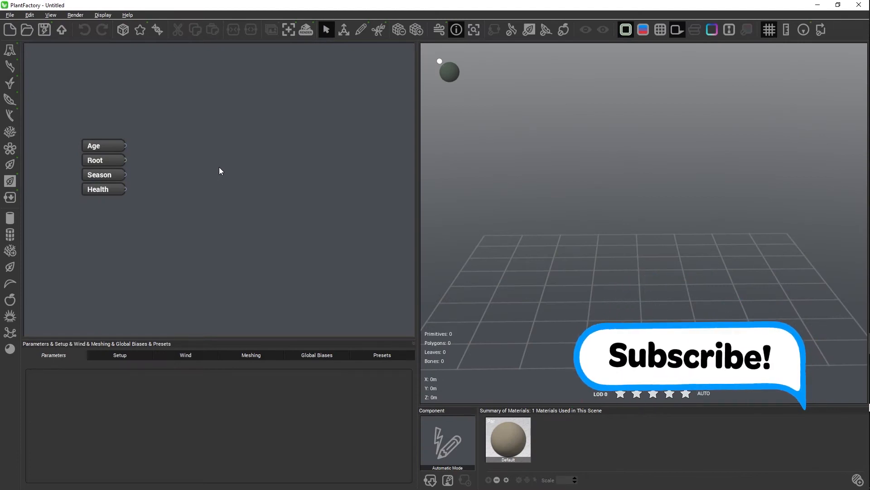
Set the program options so that 1 TPF unit is measured in centimeters.
{"action": "left_click", "coordinate": [10, 15]}
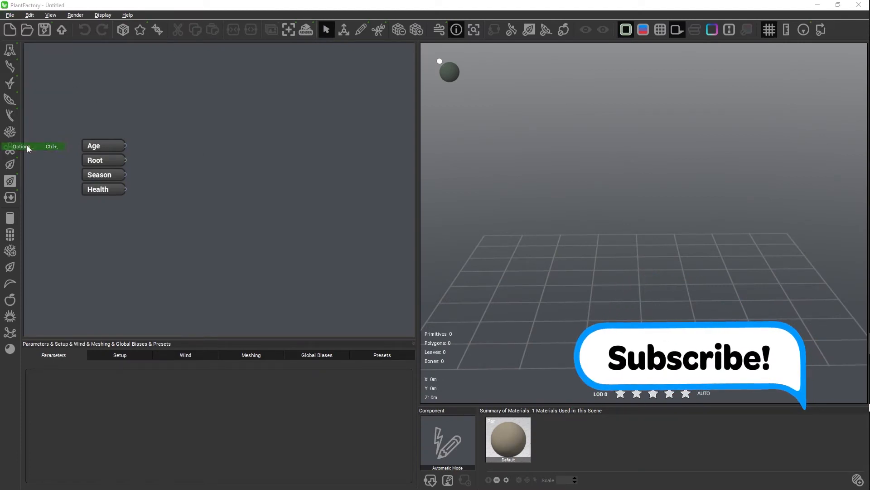
{"action": "left_click", "coordinate": [26, 146]}
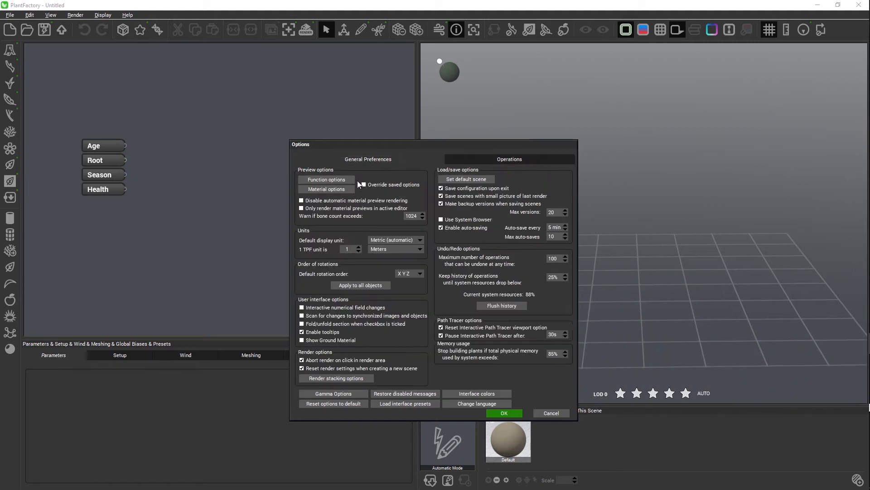
{"action": "left_click", "coordinate": [384, 249]}
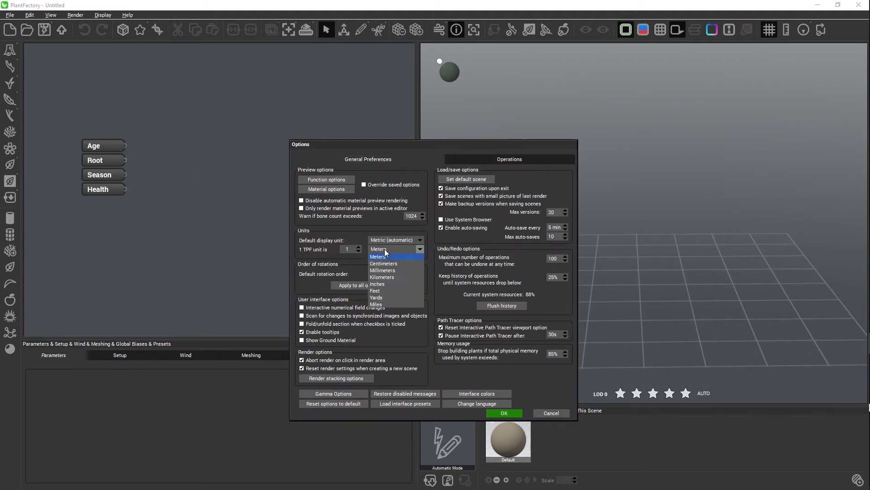
{"action": "left_click", "coordinate": [385, 263]}
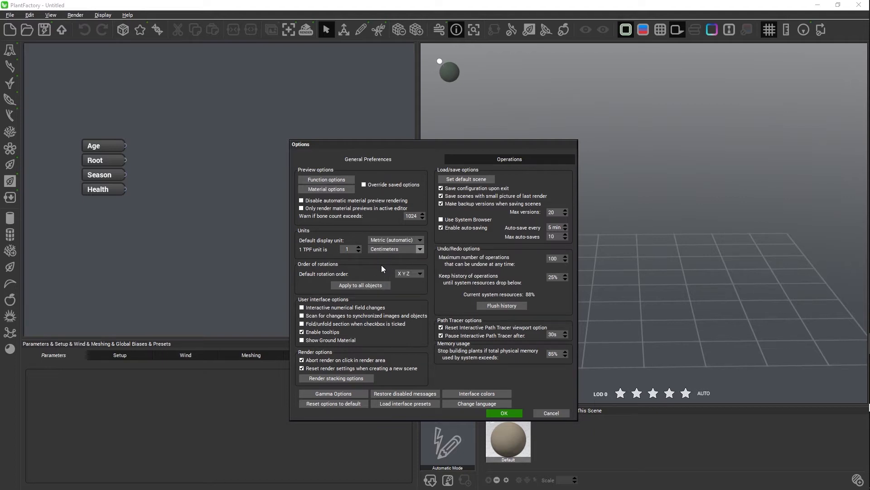
{"action": "left_click", "coordinate": [503, 413]}
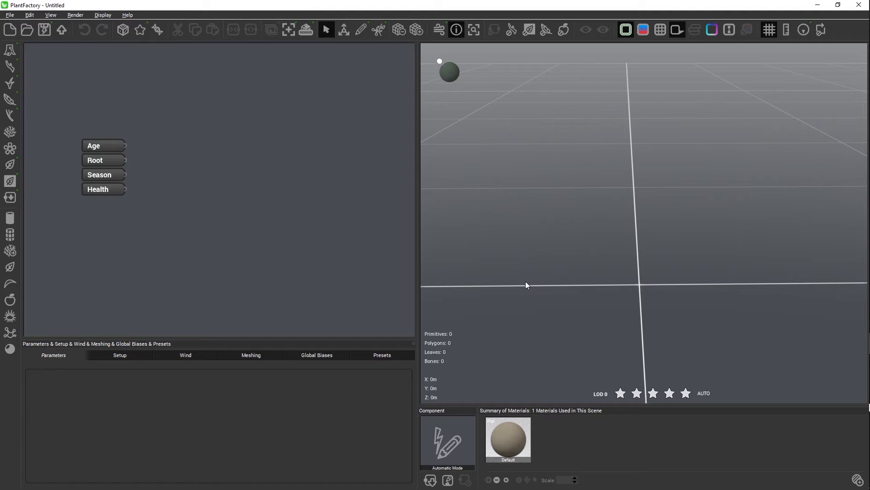
Add an advanced segment to the plant root and rename the node Stalk.
{"action": "left_click", "coordinate": [10, 233]}
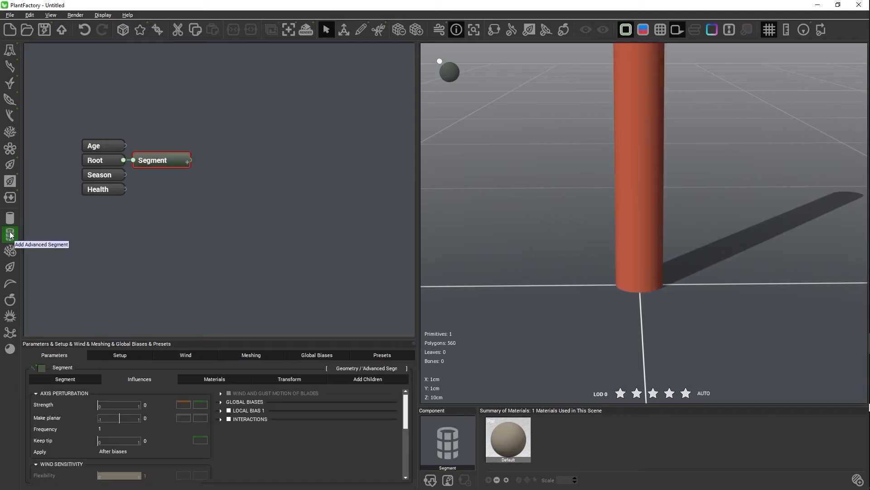
{"action": "left_click_drag", "start_coordinate": [155, 163], "coordinate": [168, 157]}
{"action": "double_click", "coordinate": [168, 157]}
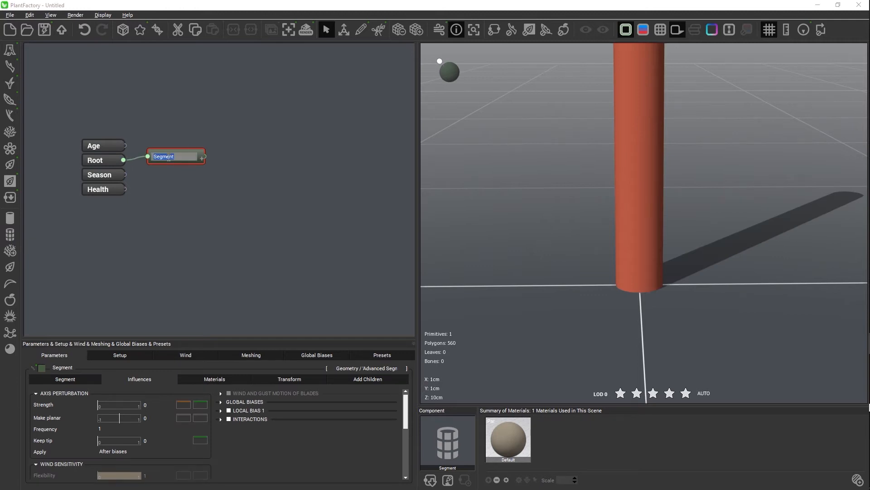
{"action": "type", "text": "Stalk"}
{"action": "key", "text": "Return"}
{"action": "left_click", "coordinate": [475, 30]}
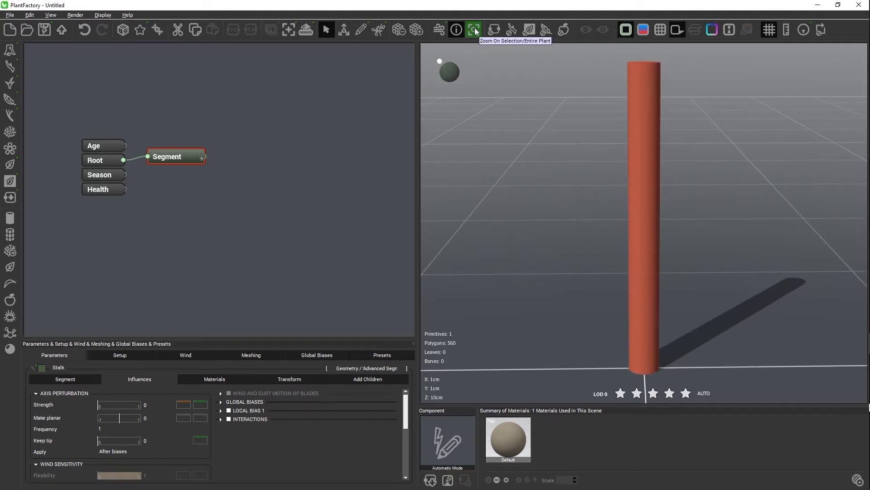
Set the Stalk segment's length to 30 with a variation of 5.
{"action": "left_click_drag", "start_coordinate": [161, 339], "coordinate": [167, 248]}
{"action": "middle_click_drag", "start_coordinate": [211, 124], "coordinate": [183, 185]}
{"action": "left_click", "coordinate": [62, 292]}
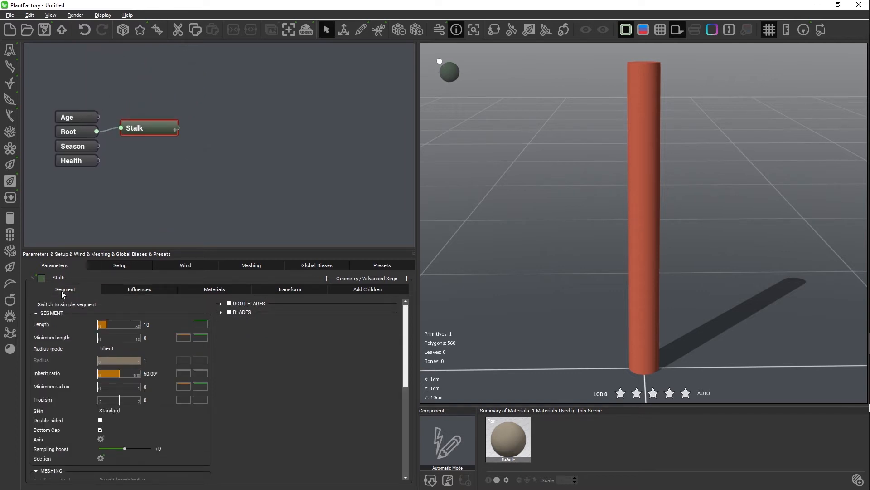
{"action": "left_click", "coordinate": [148, 324]}
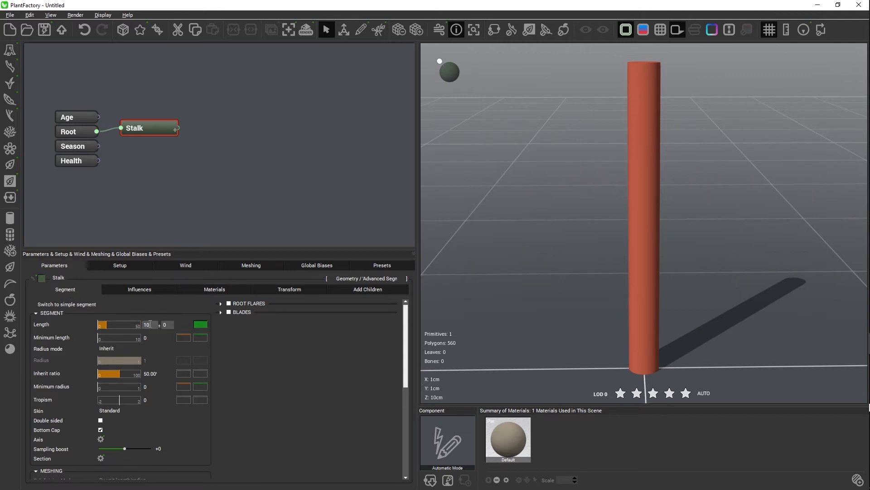
{"action": "double_click", "coordinate": [150, 324]}
{"action": "type", "text": "30"}
{"action": "left_click", "coordinate": [169, 324]}
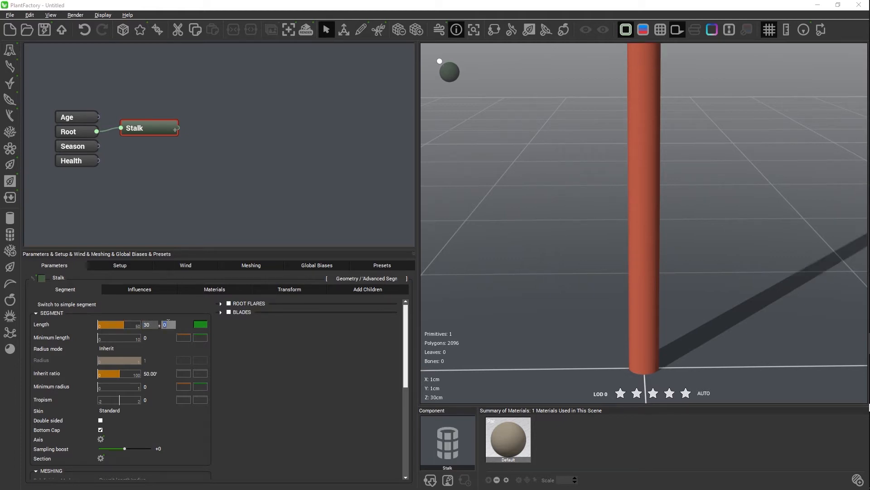
{"action": "type", "text": "5"}
{"action": "key", "text": "Return"}
{"action": "scroll", "coordinate": [572, 237], "scroll_direction": "down", "scroll_amount": 3}
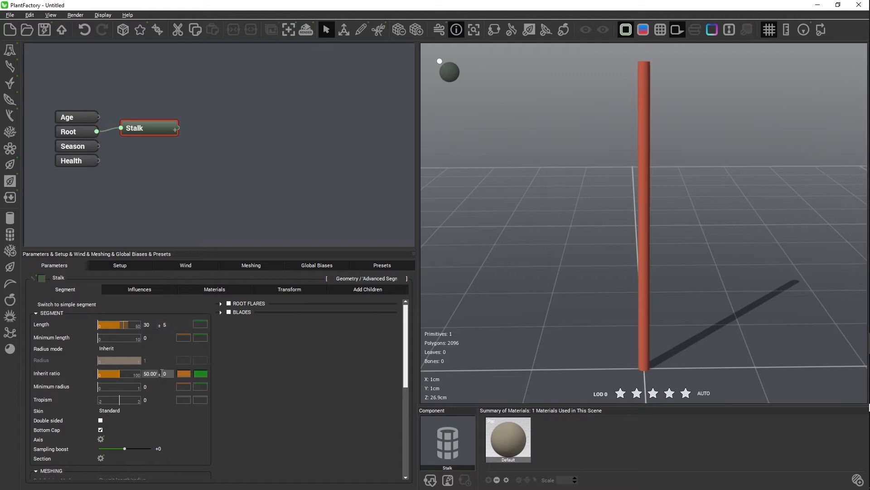
Switch the Stalk's radius mode to User defined and set the radius to 0.15.
{"action": "left_click", "coordinate": [128, 349]}
{"action": "left_click", "coordinate": [126, 358]}
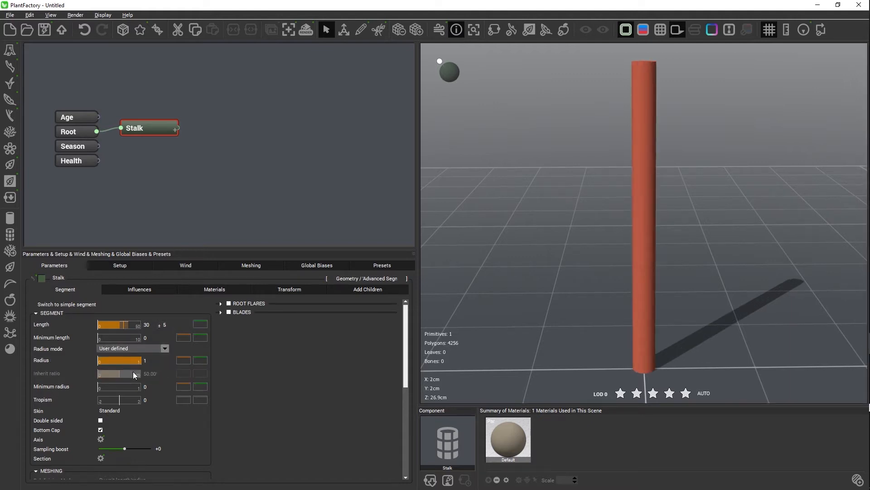
{"action": "left_click_drag", "start_coordinate": [136, 362], "coordinate": [99, 363]}
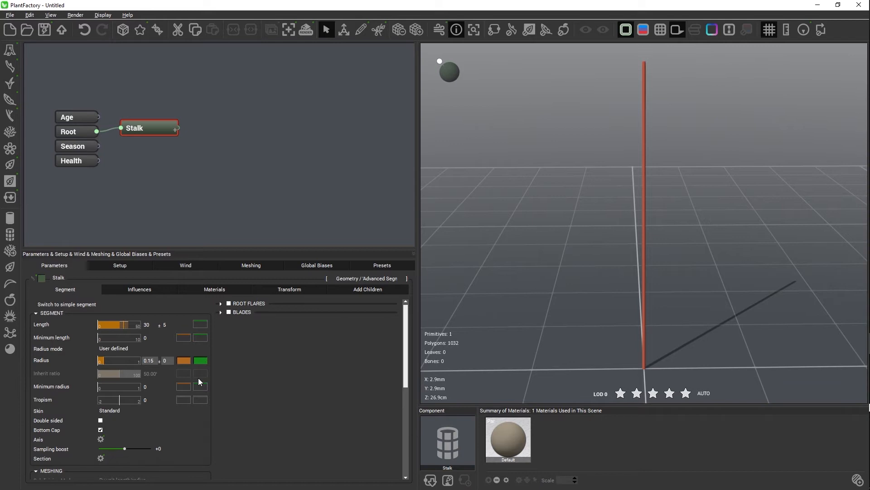
Set the Stalk's tropism to 0.58 with a variation of 0.2.
{"action": "left_click_drag", "start_coordinate": [126, 400], "coordinate": [131, 398]}
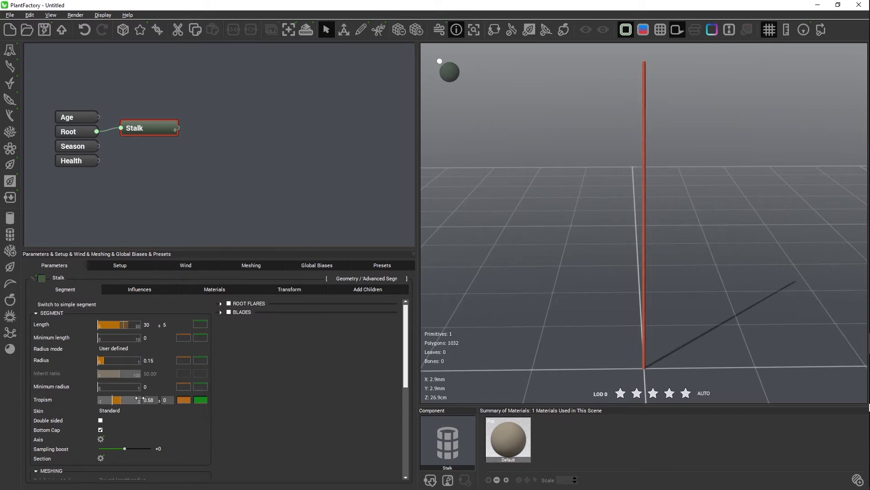
{"action": "left_click", "coordinate": [166, 400]}
{"action": "type", "text": "2"}
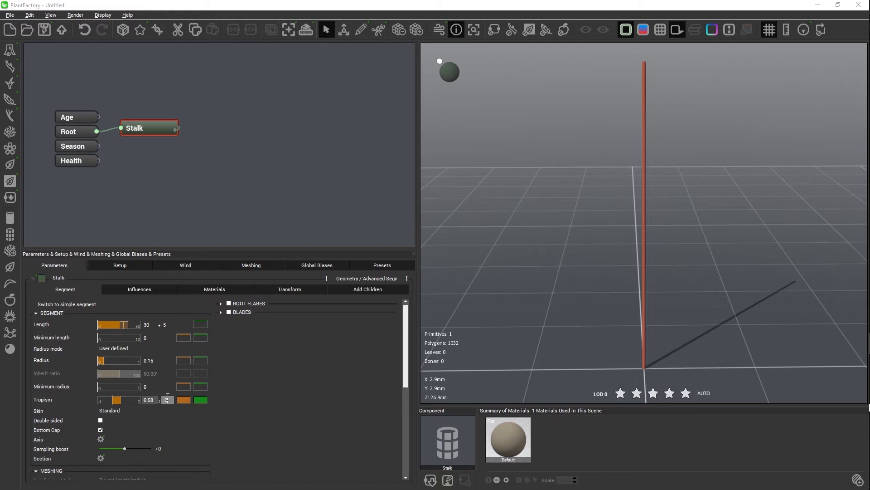
{"action": "key", "text": "Return"}
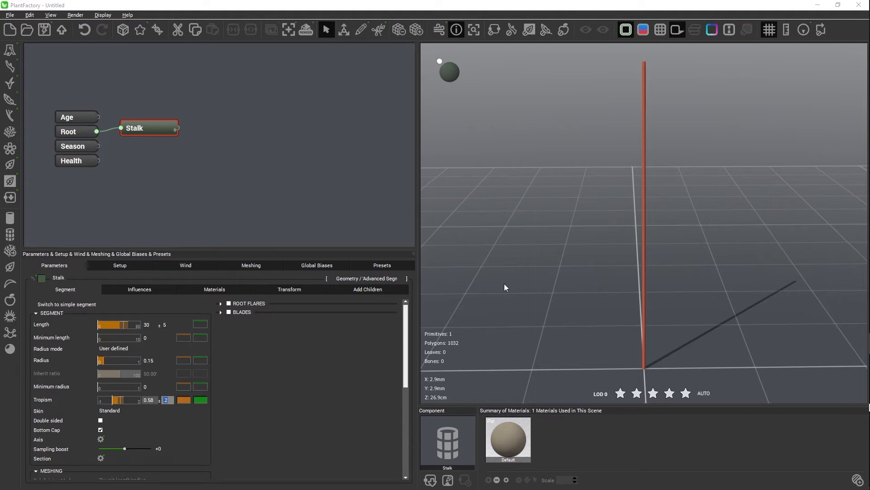
Enable Local Bias 1 on the Stalk as a Direction bias with X 1 and Z 0.
{"action": "left_click", "coordinate": [151, 289]}
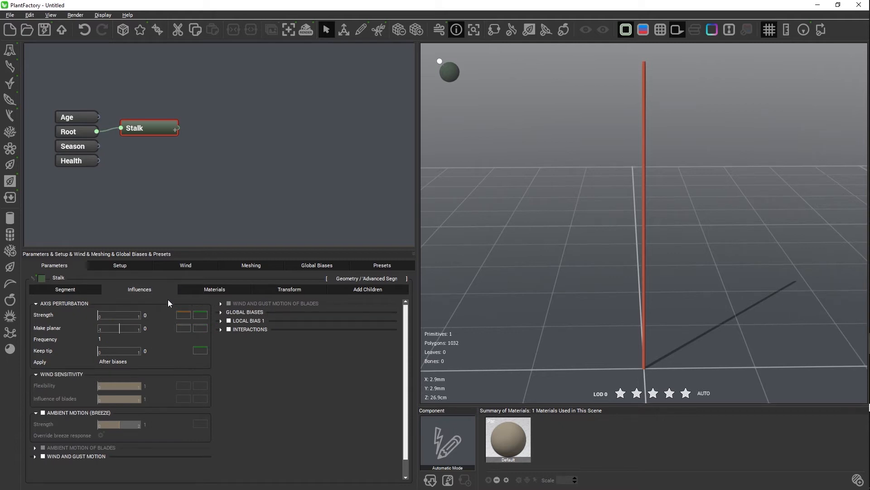
{"action": "left_click", "coordinate": [233, 321]}
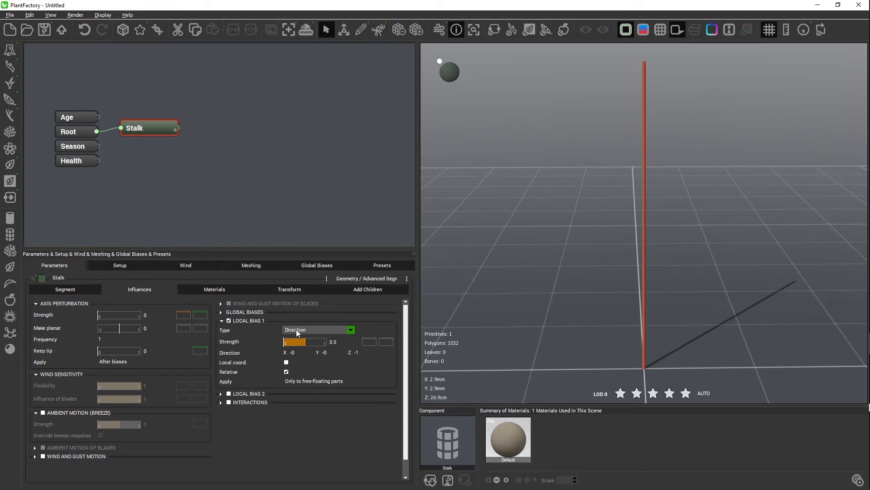
{"action": "left_click", "coordinate": [296, 329]}
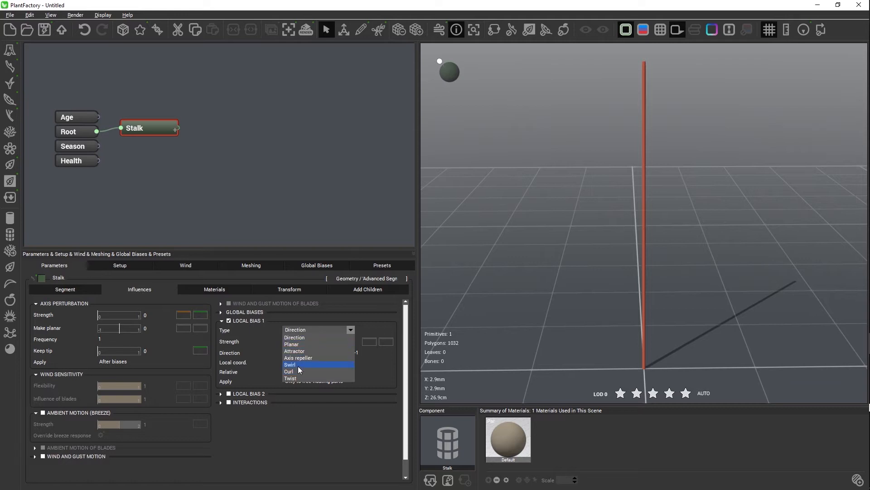
{"action": "left_click", "coordinate": [294, 338]}
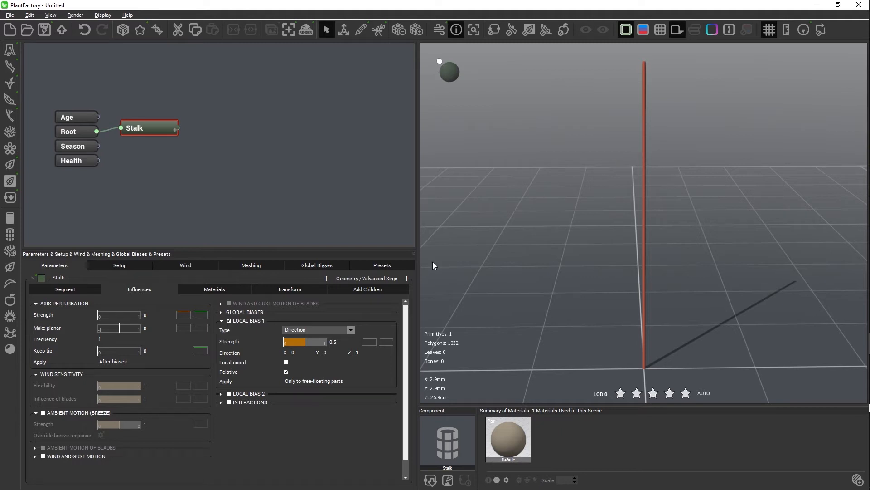
{"action": "left_click", "coordinate": [362, 353]}
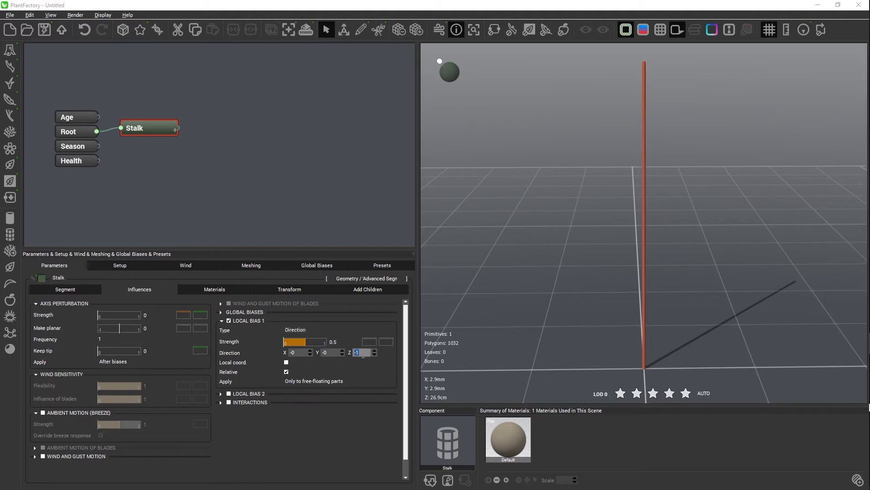
{"action": "left_click", "coordinate": [295, 352]}
{"action": "type", "text": "1"}
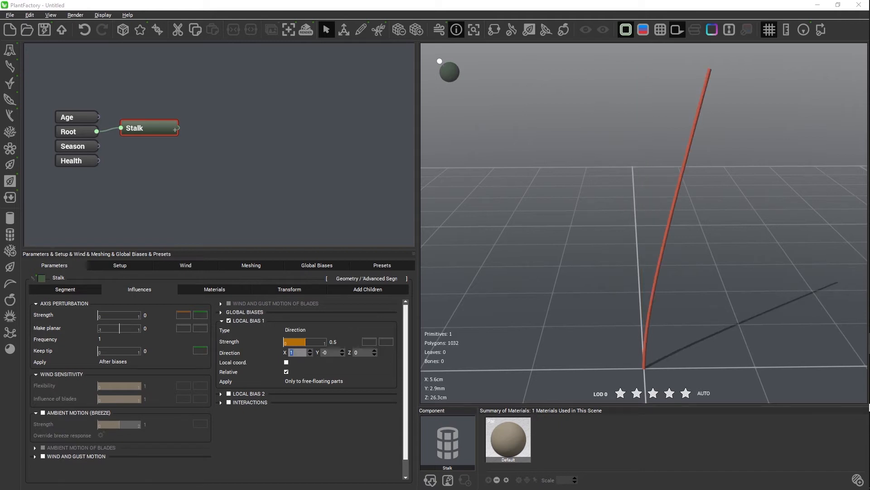
Give the Local Bias 1 strength a variation of 0.3.
{"action": "left_click", "coordinate": [354, 341]}
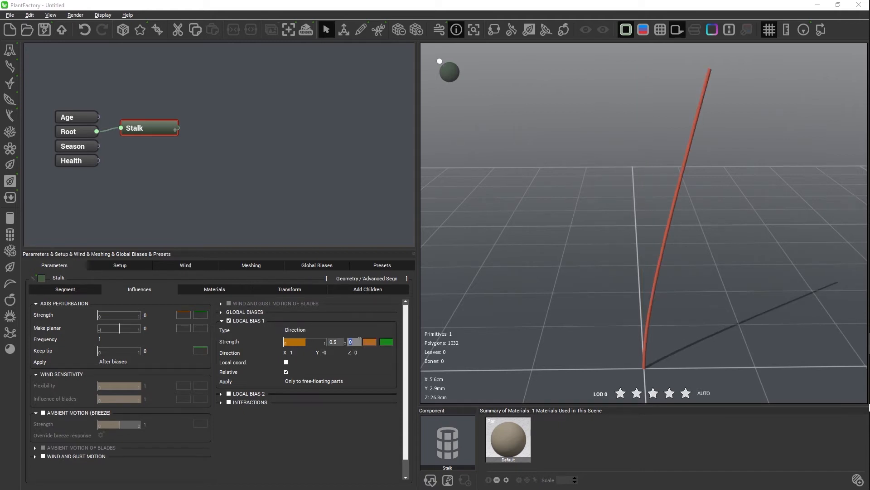
{"action": "type", "text": ".3"}
{"action": "key", "text": "Return"}
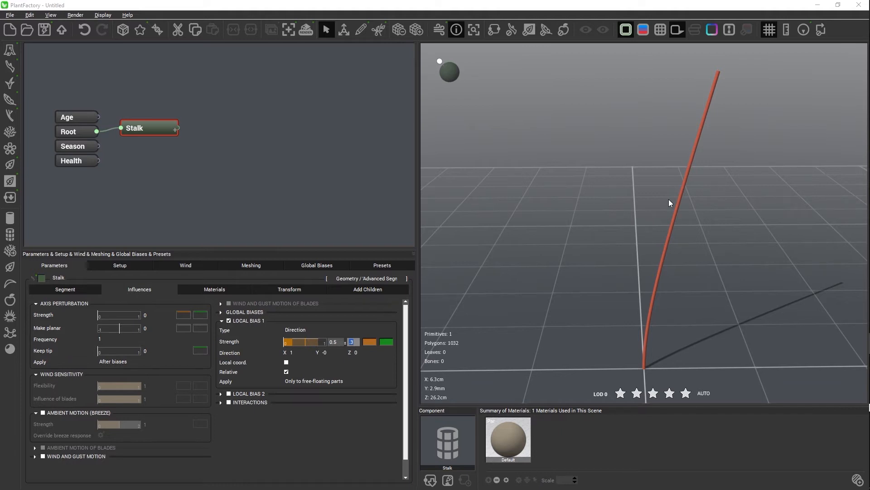
In the bias strength's profile curve, lower the first keypoint to 0.8 and add a keypoint at X 0.5, Y 0.8.
{"action": "right_click", "coordinate": [370, 342]}
{"action": "left_click", "coordinate": [388, 349]}
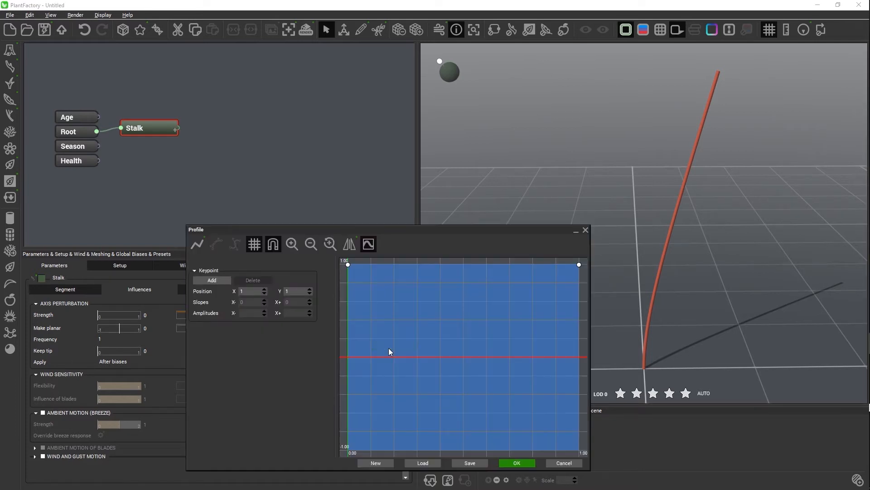
{"action": "left_click_drag", "start_coordinate": [348, 264], "coordinate": [348, 282]}
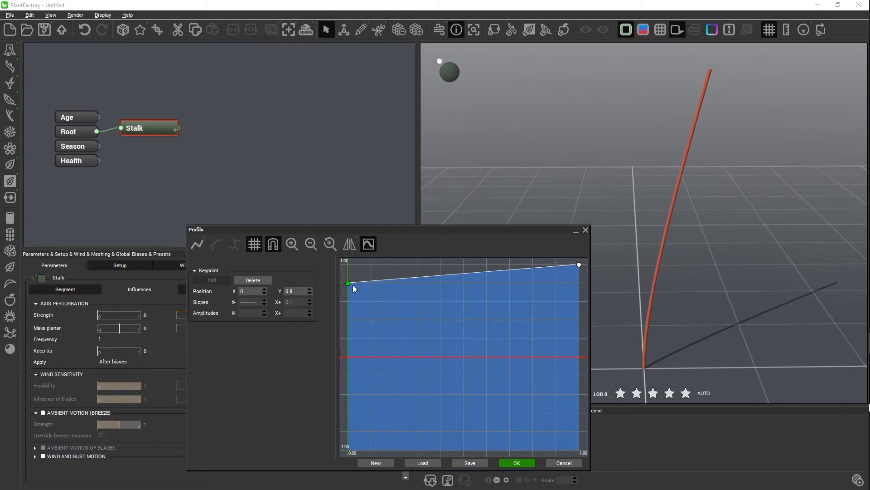
{"action": "left_click", "coordinate": [447, 282]}
{"action": "left_click_drag", "start_coordinate": [447, 282], "coordinate": [463, 283]}
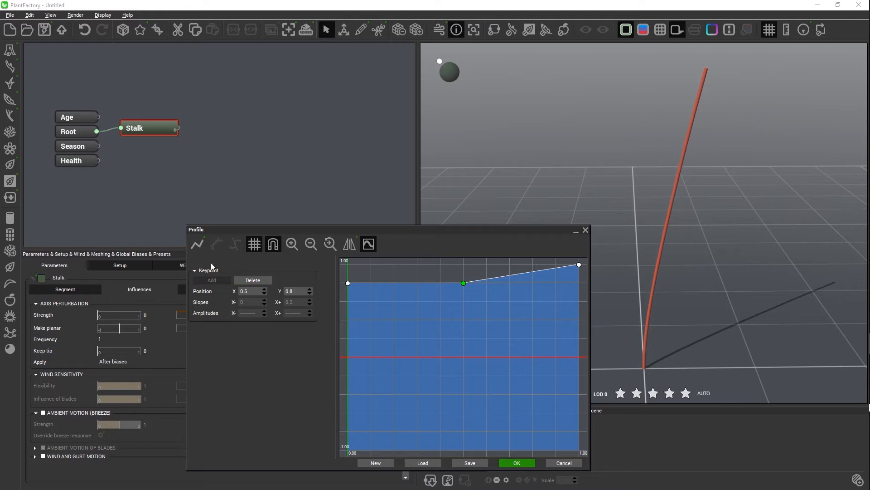
Without snapping, finish the profile as a smooth curve with a keypoint at about X 0.69, Y 1 and the end keypoint at about -0.99.
{"action": "left_click", "coordinate": [273, 245]}
{"action": "left_click", "coordinate": [507, 265]}
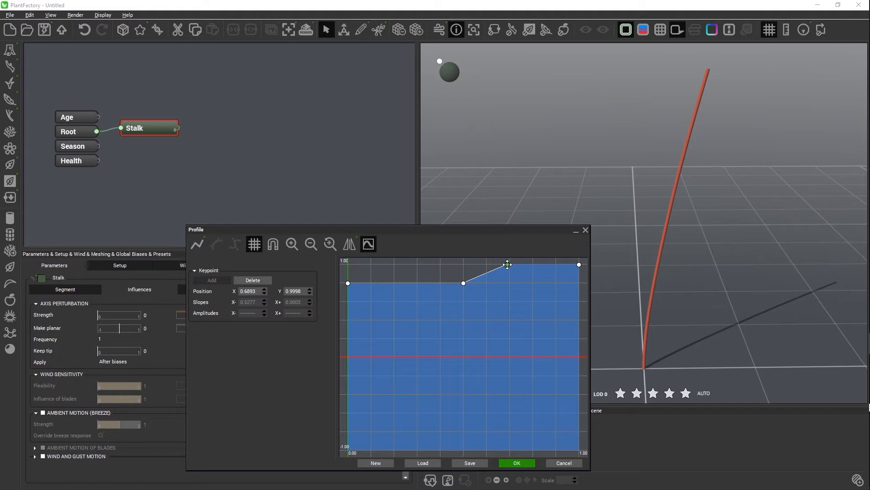
{"action": "left_click_drag", "start_coordinate": [579, 265], "coordinate": [580, 450]}
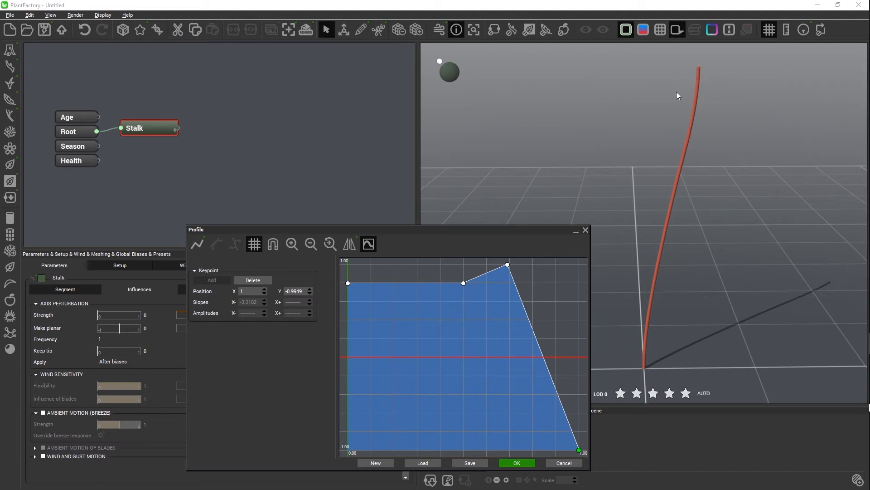
{"action": "left_click_drag", "start_coordinate": [198, 245], "coordinate": [223, 241]}
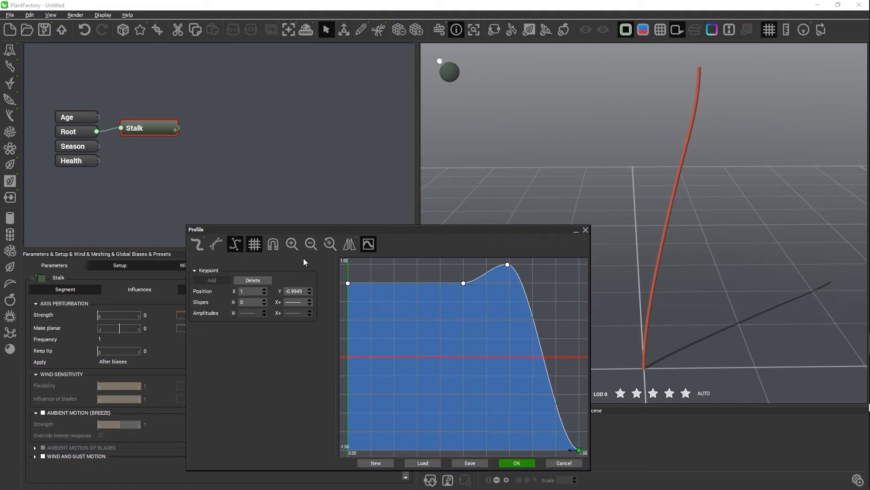
Accept the bias strength profile and give the Stalk's Z rotation angle a variation of 360.
{"action": "left_click_drag", "start_coordinate": [404, 229], "coordinate": [395, 179]}
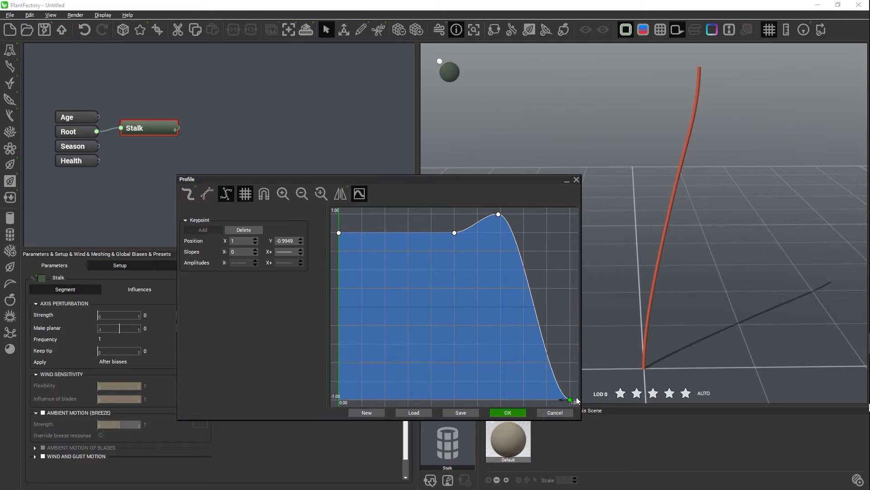
{"action": "left_click", "coordinate": [510, 412]}
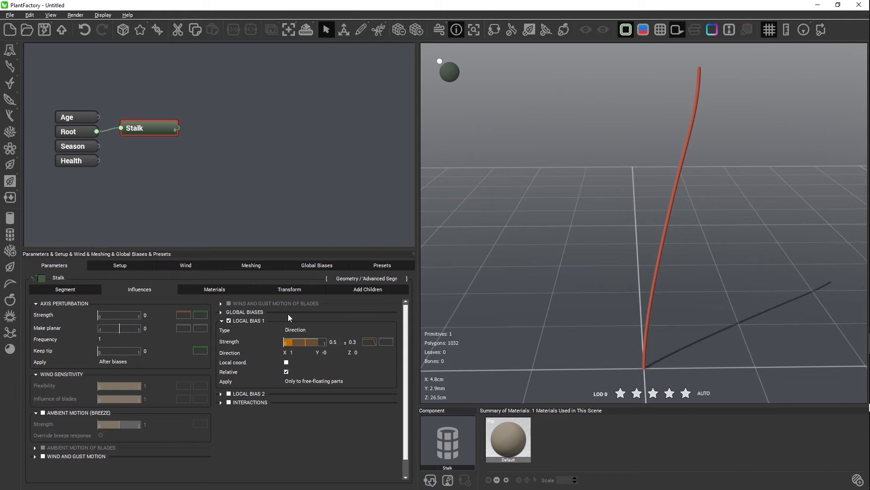
{"action": "left_click", "coordinate": [292, 290]}
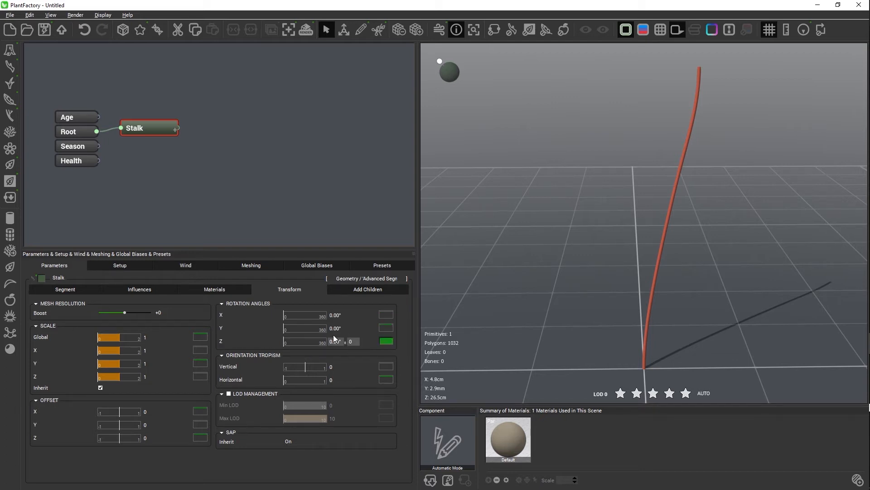
{"action": "left_click", "coordinate": [357, 342]}
{"action": "type", "text": "360"}
{"action": "key", "text": "Return"}
Generate a series of new plant variations and examine how the stalk's bend direction changes, including from a higher viewpoint.
{"action": "left_click", "coordinate": [122, 30]}
{"action": "left_click", "coordinate": [119, 28]}
{"action": "left_click", "coordinate": [119, 29]}
{"action": "left_click", "coordinate": [119, 28]}
{"action": "left_click", "coordinate": [120, 29]}
{"action": "left_click", "coordinate": [120, 30]}
{"action": "left_click", "coordinate": [120, 29]}
{"action": "left_click", "coordinate": [121, 30]}
{"action": "left_click", "coordinate": [120, 30]}
{"action": "left_click", "coordinate": [120, 29]}
{"action": "left_click_drag", "start_coordinate": [703, 186], "coordinate": [680, 230]}
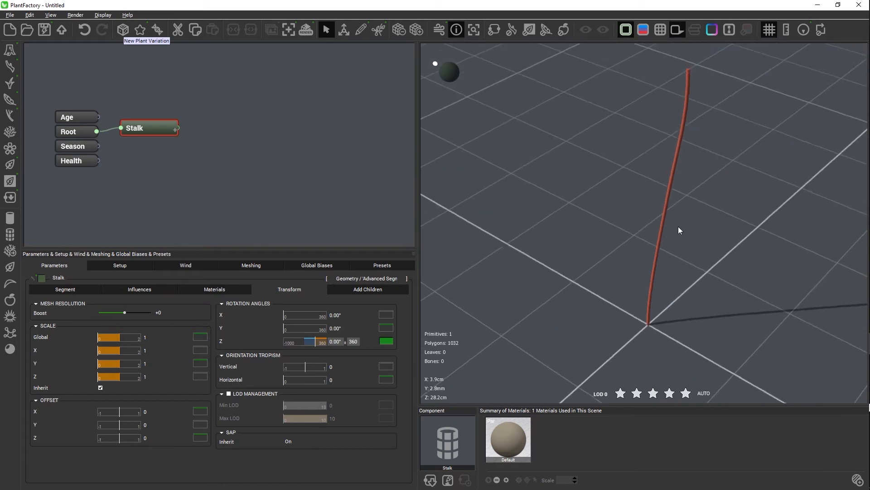
{"action": "left_click", "coordinate": [122, 30]}
{"action": "left_click", "coordinate": [121, 30]}
{"action": "left_click", "coordinate": [121, 30]}
{"action": "left_click", "coordinate": [121, 29]}
{"action": "left_click", "coordinate": [122, 29]}
{"action": "left_click", "coordinate": [121, 29]}
{"action": "left_click", "coordinate": [122, 30]}
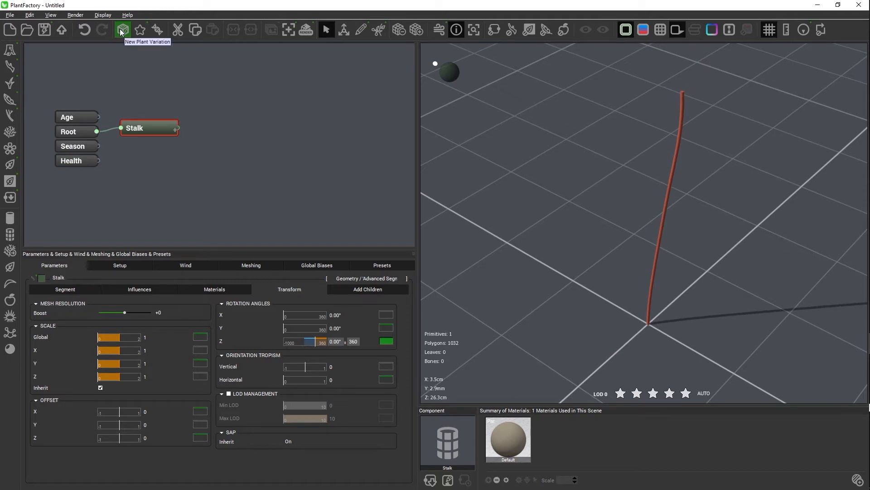
Reset the plant's seed to 0 in the plant characteristics.
{"action": "left_click", "coordinate": [118, 265]}
{"action": "double_click", "coordinate": [100, 340]}
{"action": "type", "text": "0"}
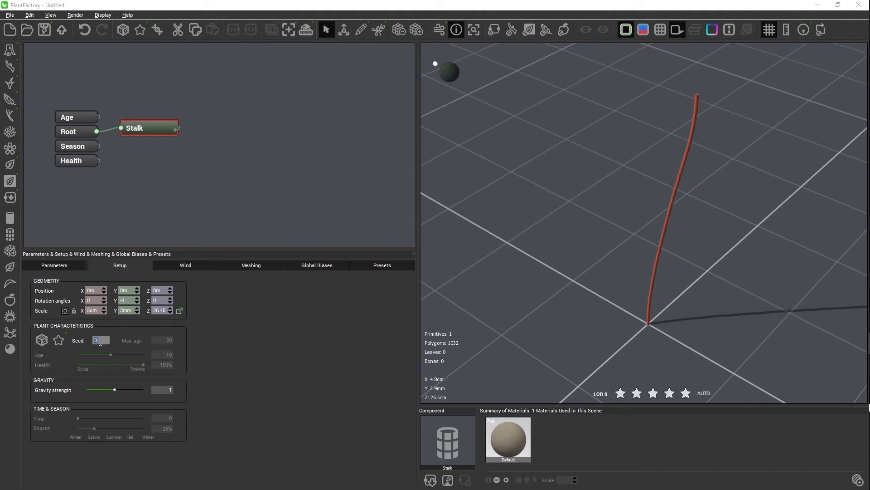
{"action": "left_click_drag", "start_coordinate": [514, 377], "coordinate": [616, 298]}
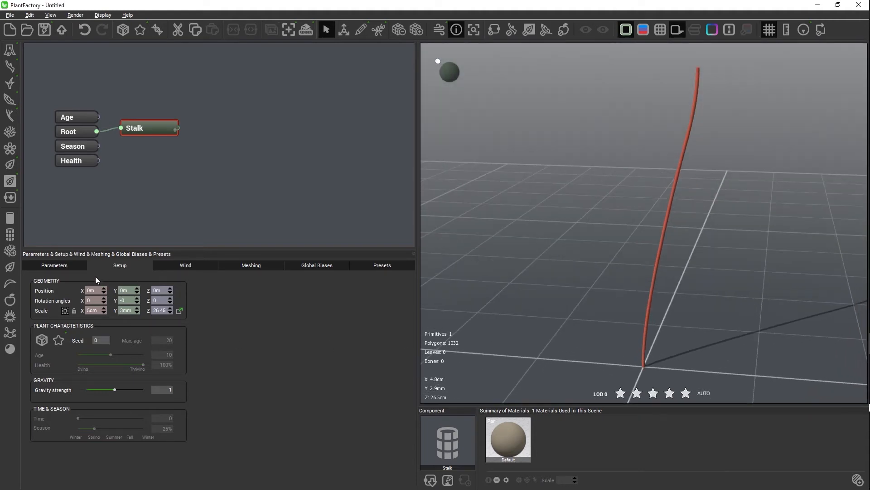
Open the Root's default plant material in the advanced material editor and change its type to PBR material.
{"action": "left_click", "coordinate": [47, 266]}
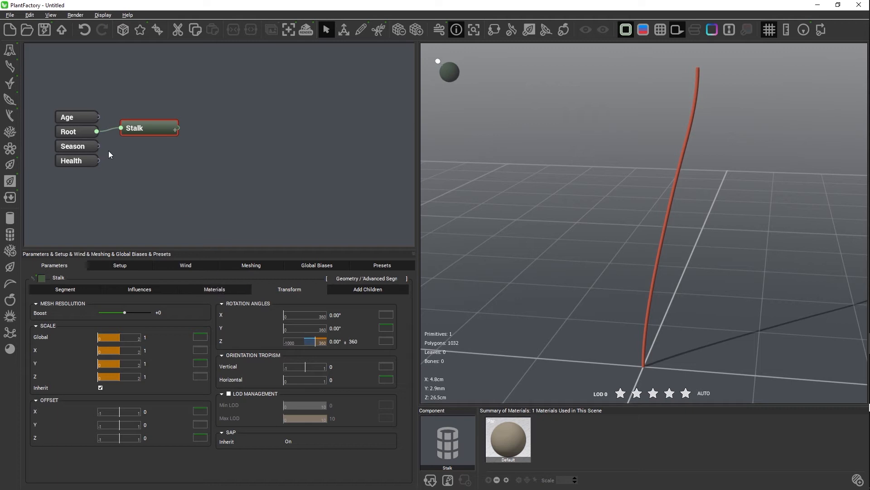
{"action": "left_click", "coordinate": [79, 135]}
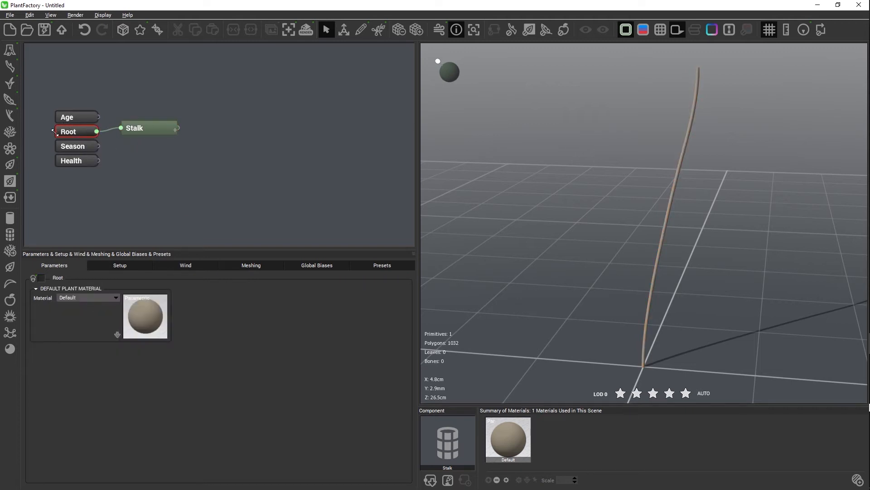
{"action": "double_click", "coordinate": [138, 314]}
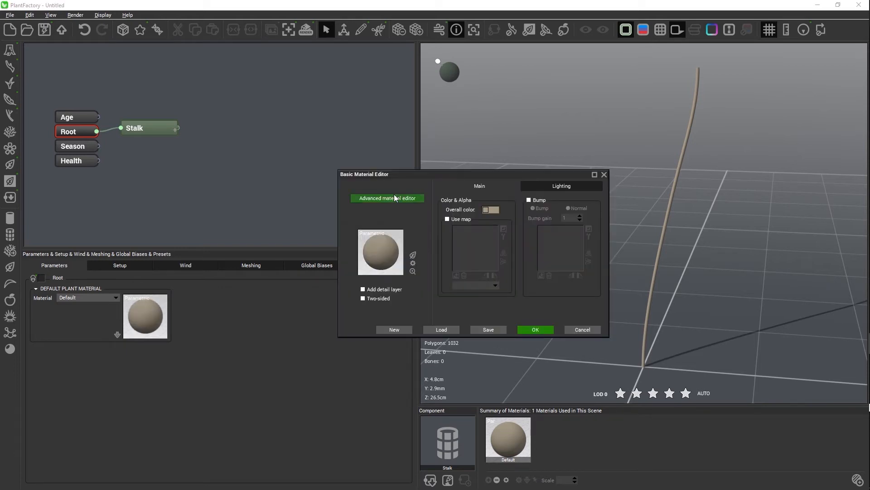
{"action": "left_click_drag", "start_coordinate": [389, 176], "coordinate": [303, 67]}
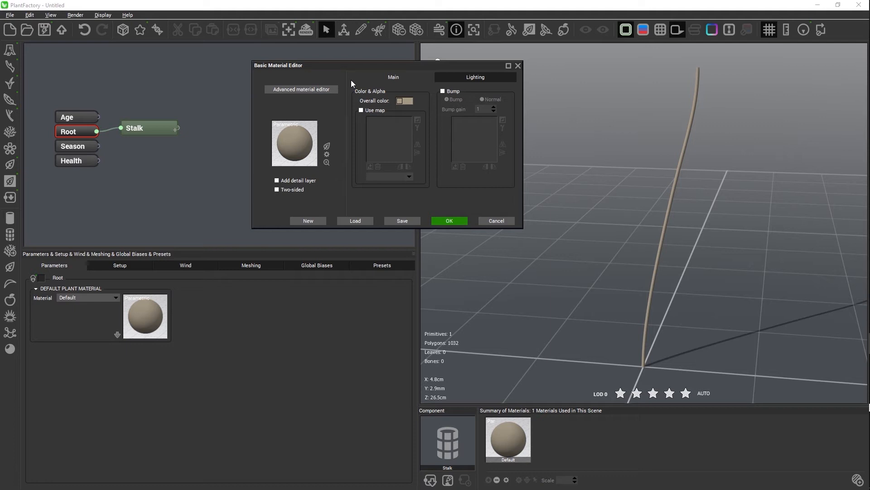
{"action": "left_click", "coordinate": [301, 89]}
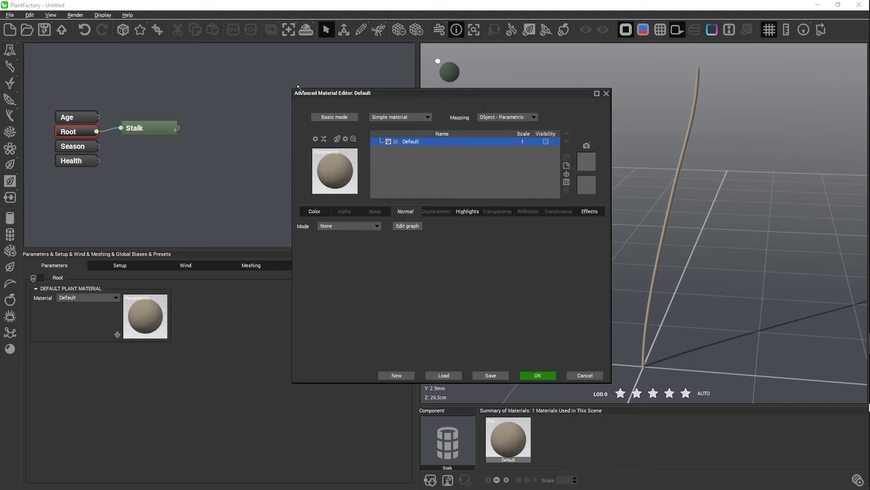
{"action": "left_click", "coordinate": [407, 117]}
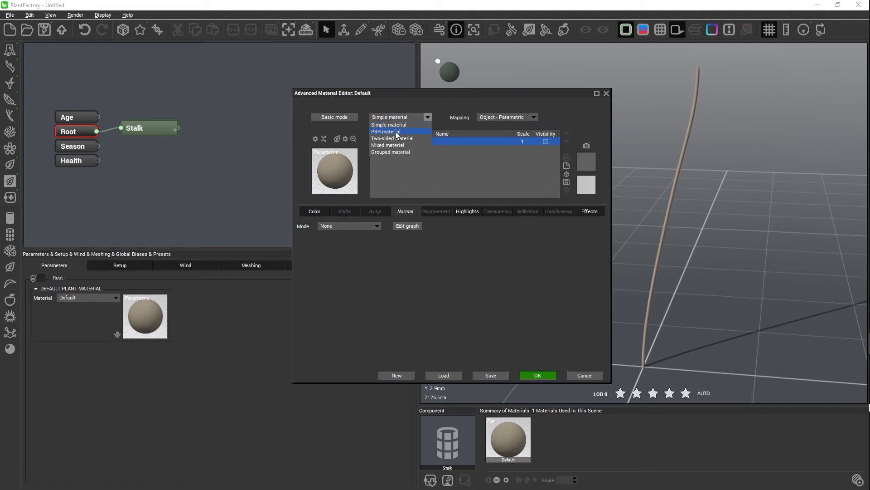
{"action": "left_click", "coordinate": [395, 131]}
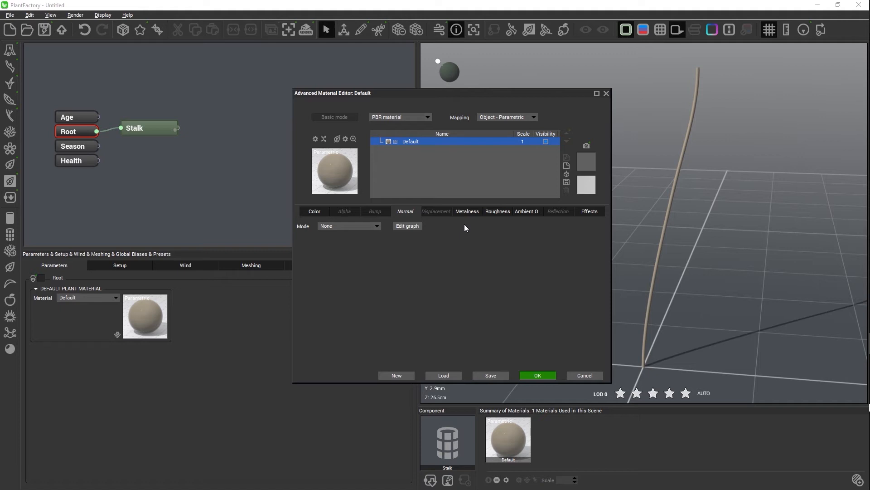
Set the material's color to a mapped picture using Stem_Base_Color, without using its alpha as material alpha.
{"action": "left_click", "coordinate": [315, 212]}
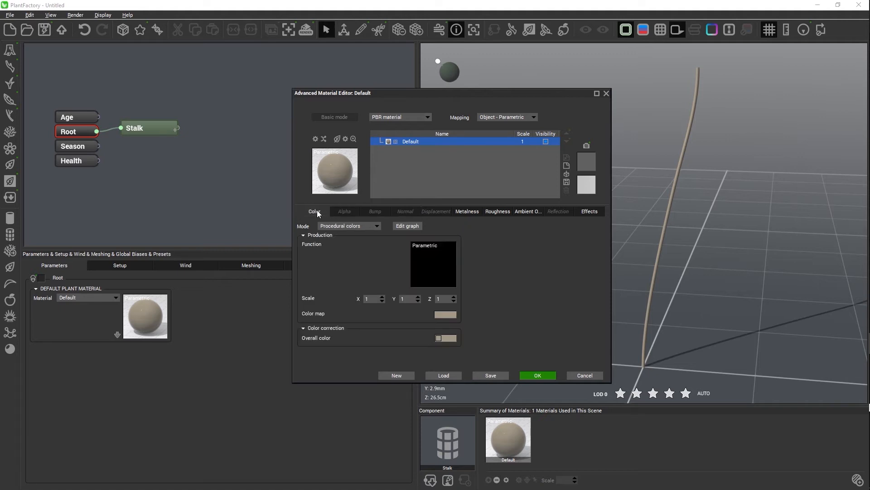
{"action": "left_click", "coordinate": [368, 225]}
{"action": "left_click", "coordinate": [346, 241]}
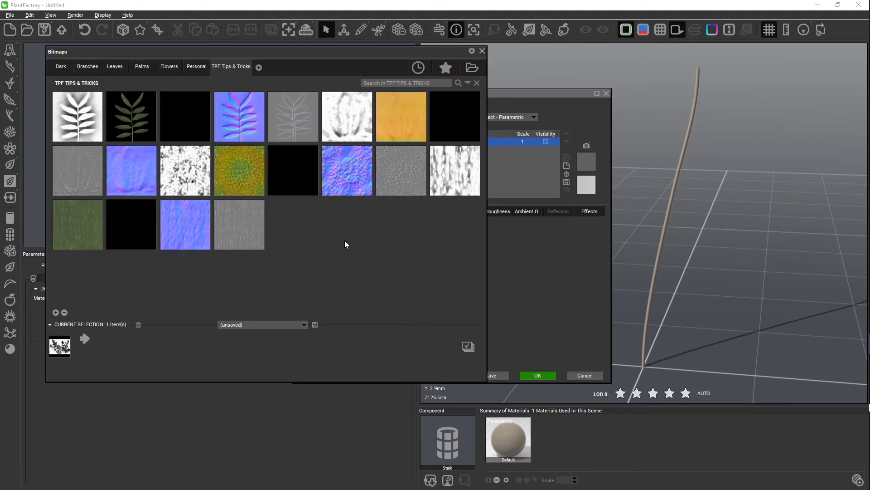
{"action": "mouse_move", "coordinate": [81, 219]}
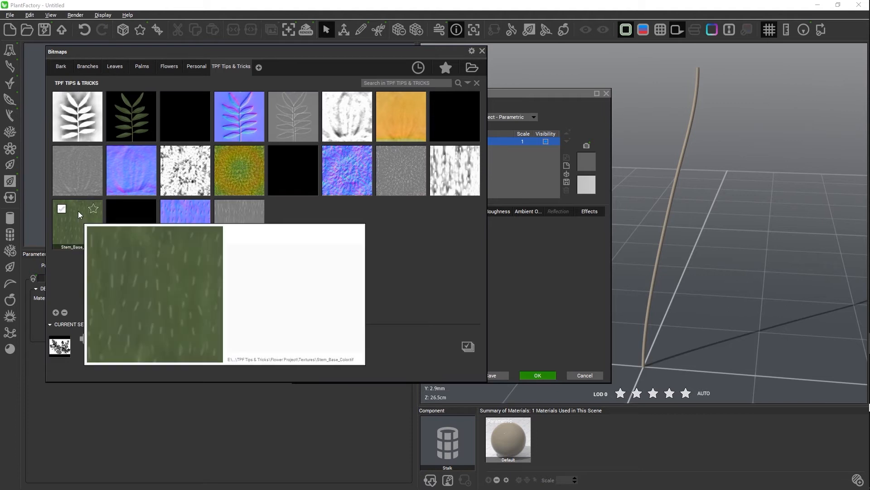
{"action": "left_click", "coordinate": [78, 210]}
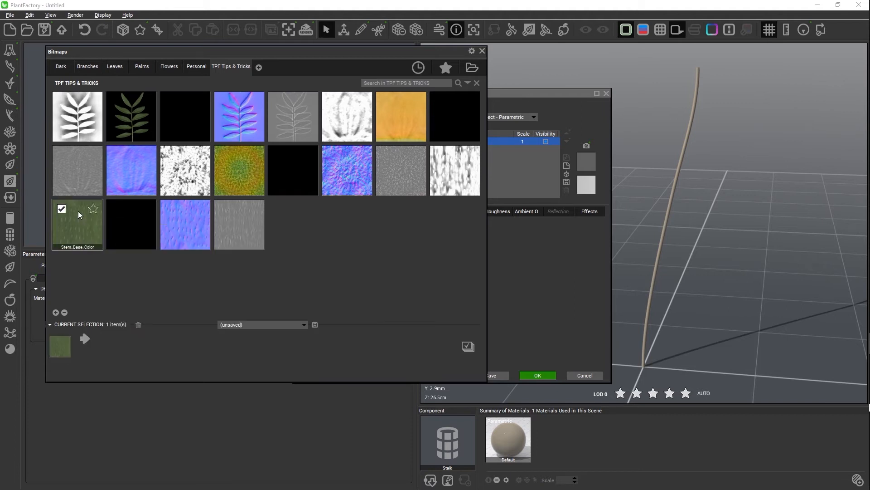
{"action": "left_click", "coordinate": [467, 345]}
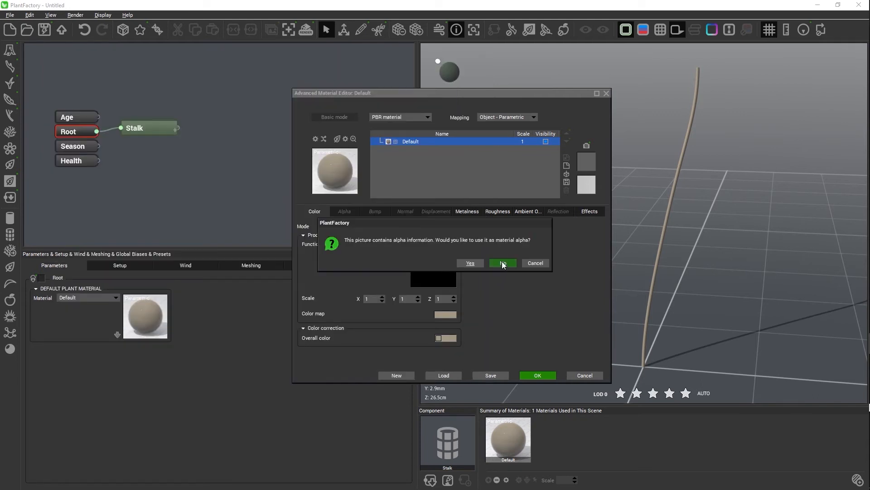
{"action": "left_click", "coordinate": [502, 262]}
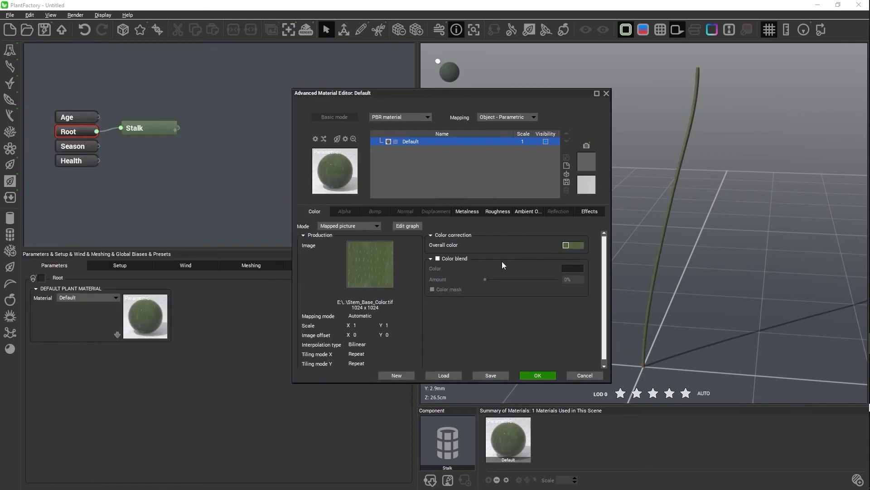
Set the material's normal to a mapped picture using Stem_Normal, without using its alpha as material alpha.
{"action": "left_click", "coordinate": [407, 211]}
{"action": "left_click", "coordinate": [344, 223]}
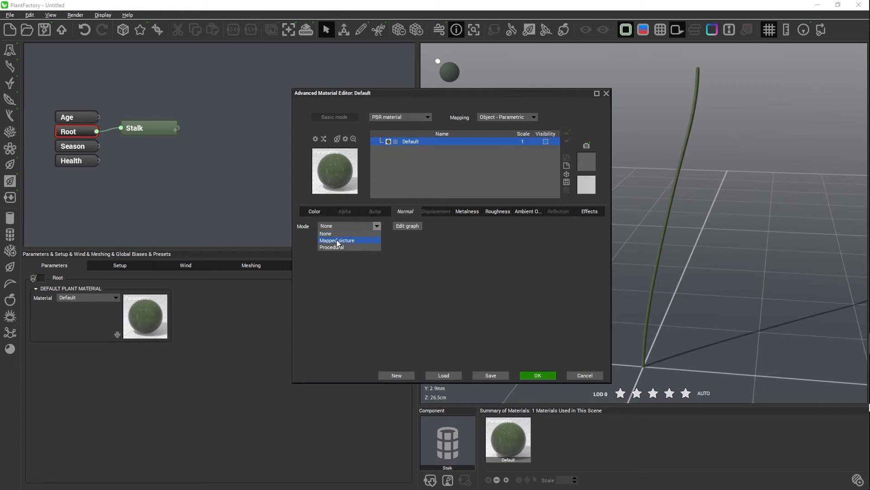
{"action": "left_click", "coordinate": [335, 240]}
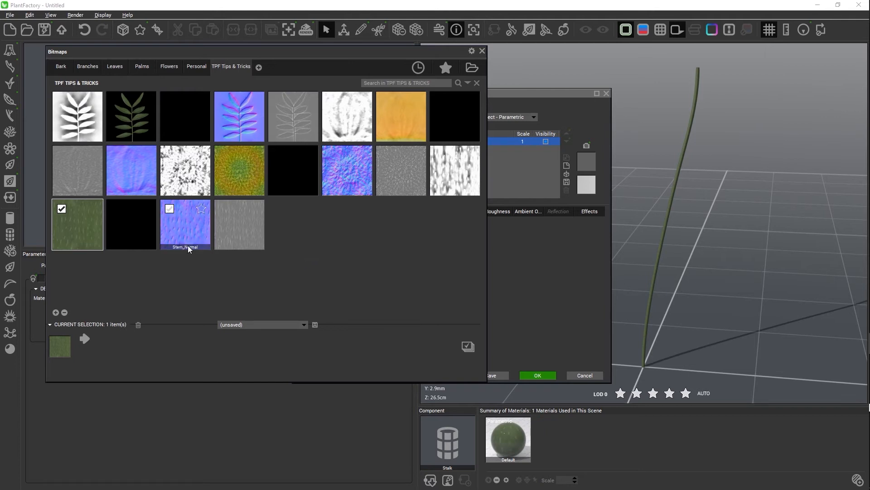
{"action": "left_click", "coordinate": [174, 225]}
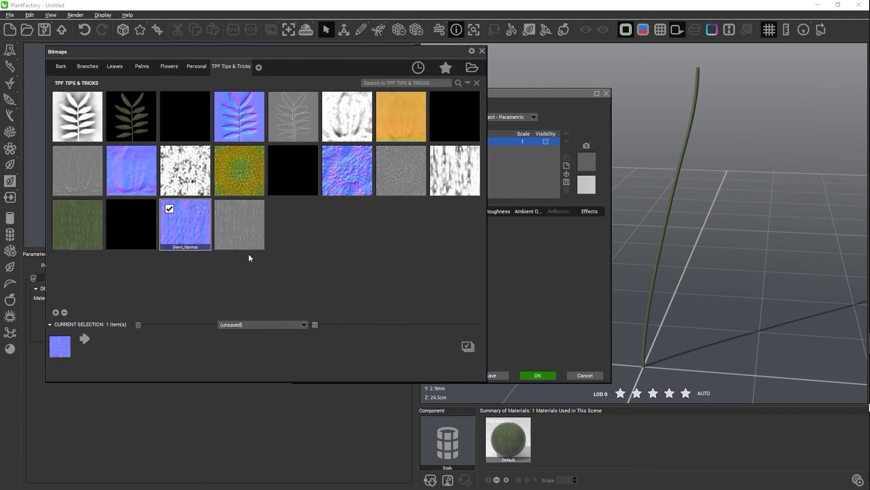
{"action": "left_click", "coordinate": [468, 346]}
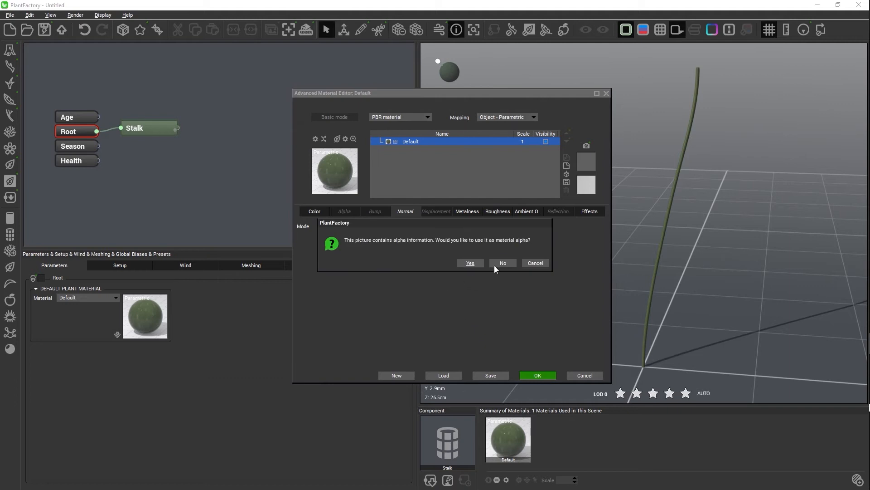
{"action": "left_click", "coordinate": [495, 264]}
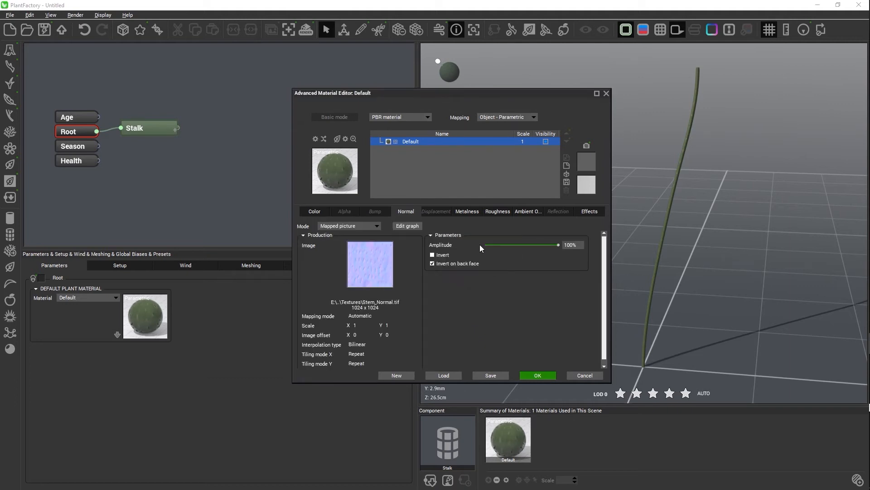
Set the material's metalness to a mapped picture using the black Stem_Metallic texture.
{"action": "left_click", "coordinate": [474, 210]}
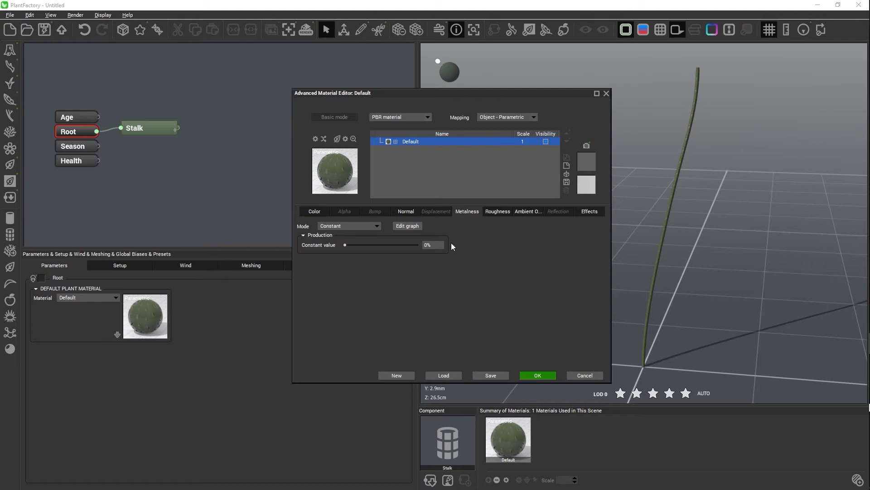
{"action": "left_click", "coordinate": [376, 226]}
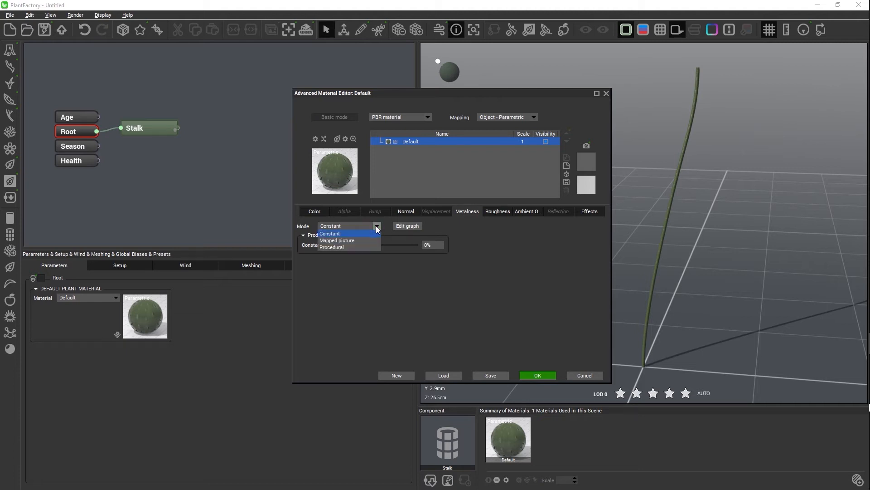
{"action": "left_click", "coordinate": [337, 241]}
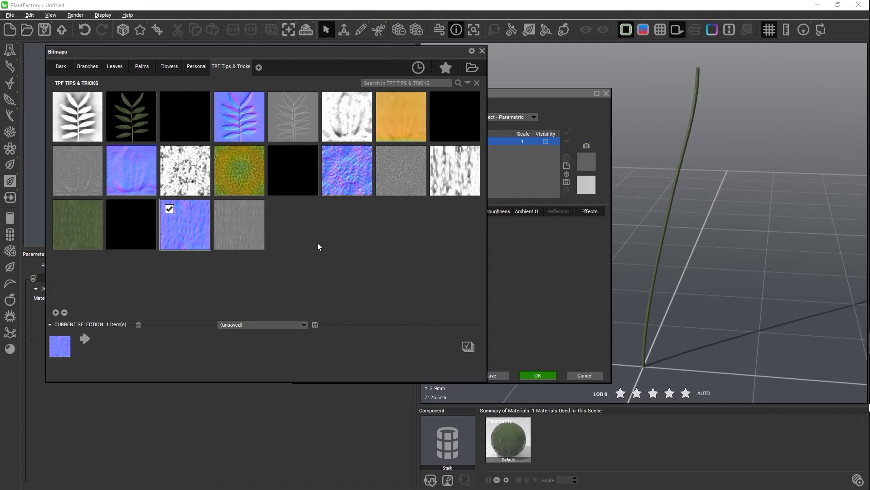
{"action": "left_click", "coordinate": [132, 218]}
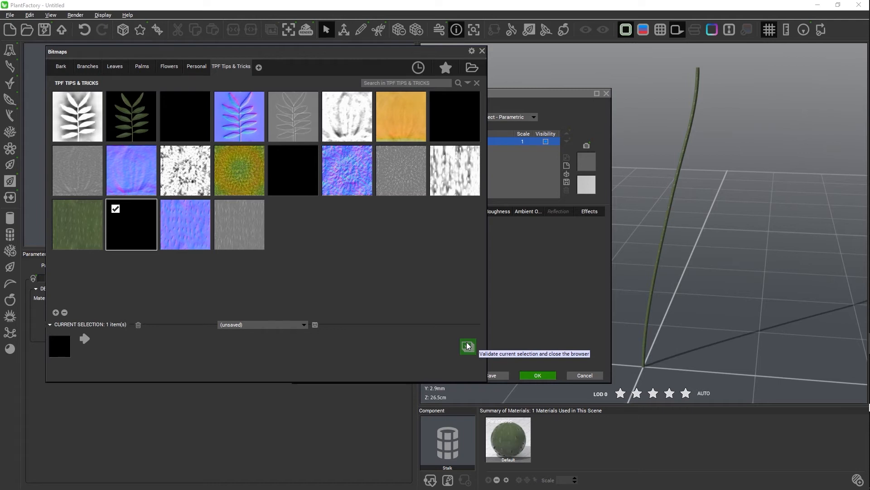
{"action": "left_click", "coordinate": [468, 346]}
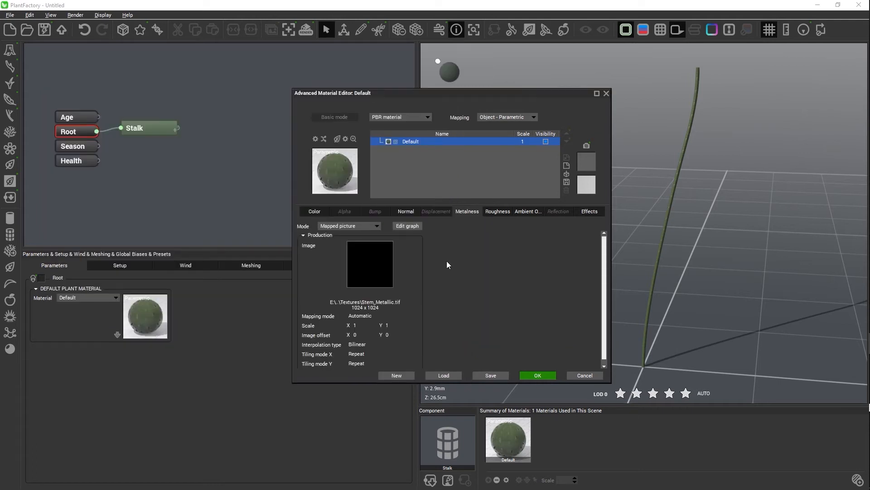
Set the material's roughness to a mapped picture using the Stem_Roughness texture.
{"action": "left_click", "coordinate": [498, 212]}
{"action": "left_click", "coordinate": [367, 226]}
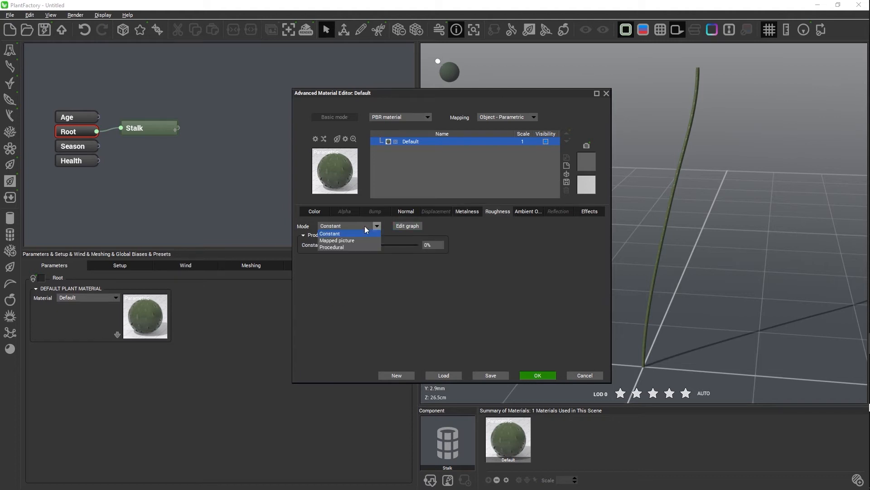
{"action": "left_click", "coordinate": [352, 240]}
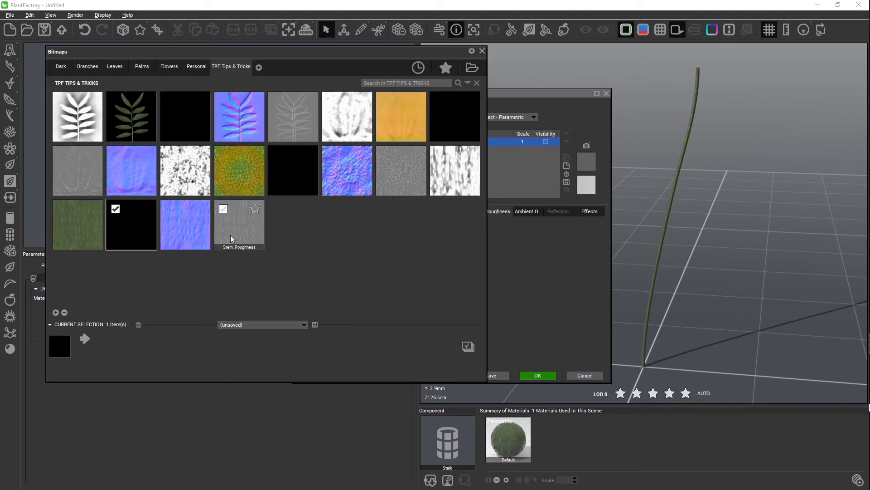
{"action": "left_click", "coordinate": [236, 223]}
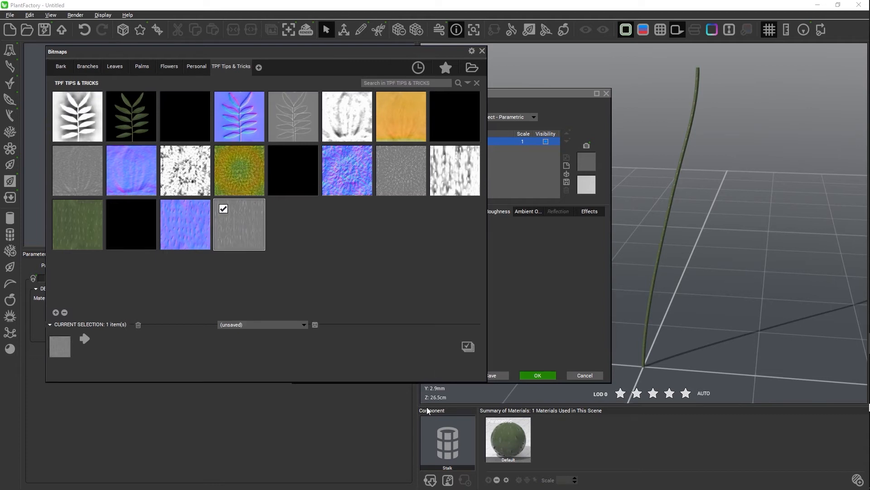
{"action": "left_click", "coordinate": [461, 347]}
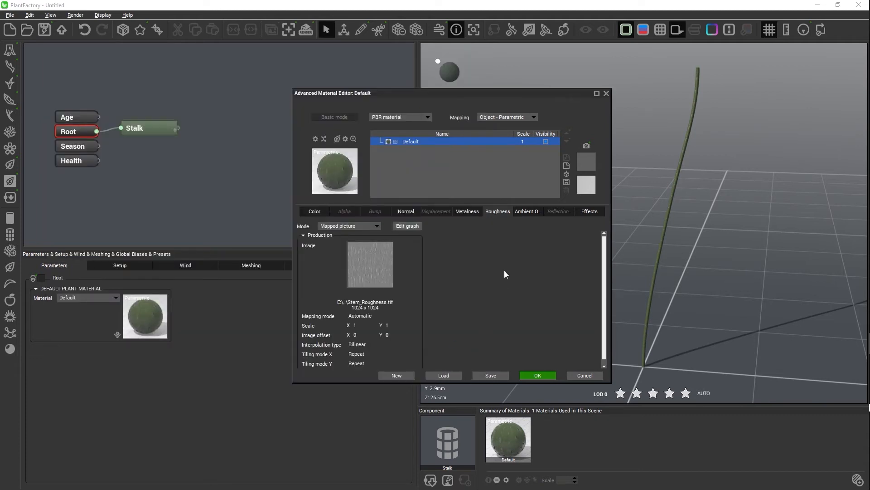
Set the material's ambient occlusion to a mapped picture using the Stem_Ambient_Occlusion texture.
{"action": "left_click", "coordinate": [529, 212]}
{"action": "left_click", "coordinate": [370, 225]}
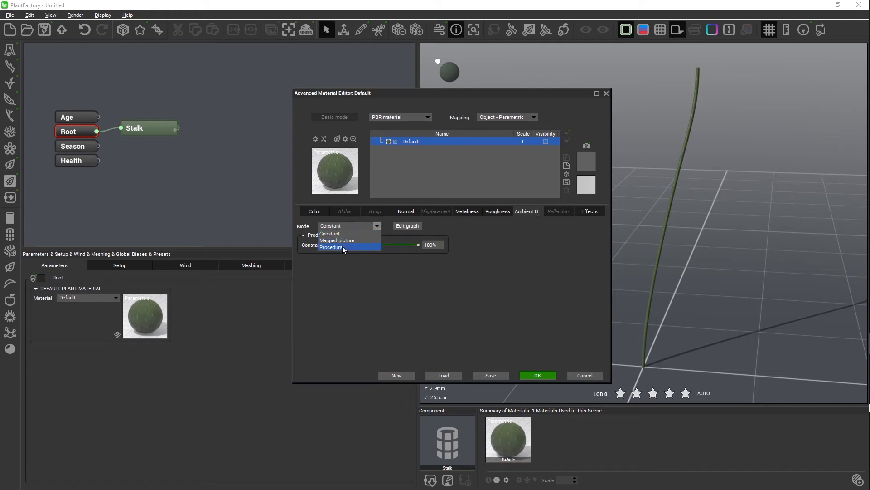
{"action": "left_click", "coordinate": [342, 242]}
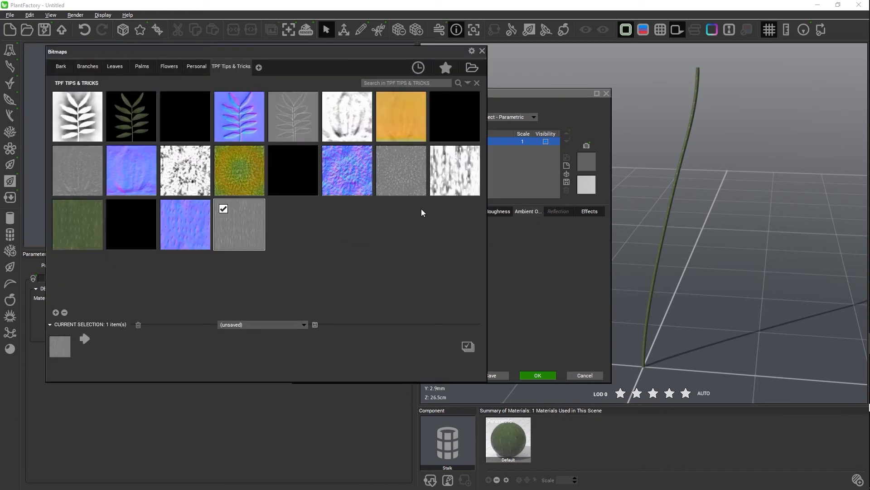
{"action": "left_click", "coordinate": [458, 171]}
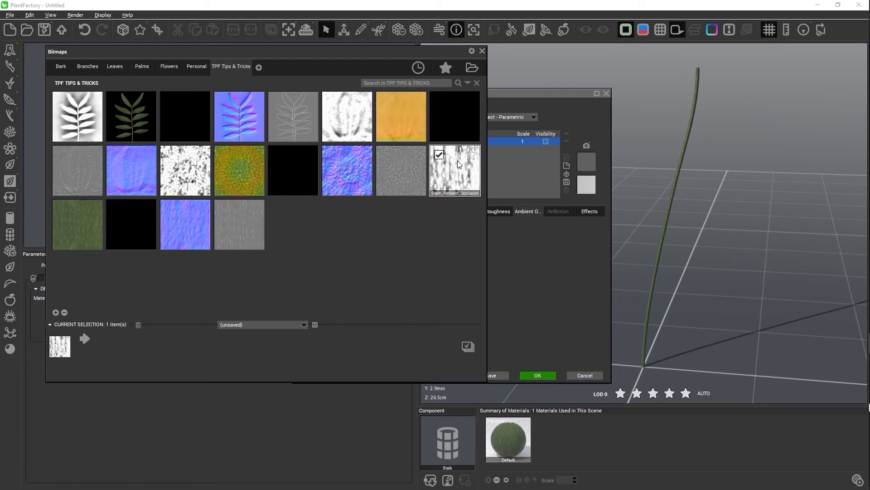
{"action": "left_click", "coordinate": [468, 346]}
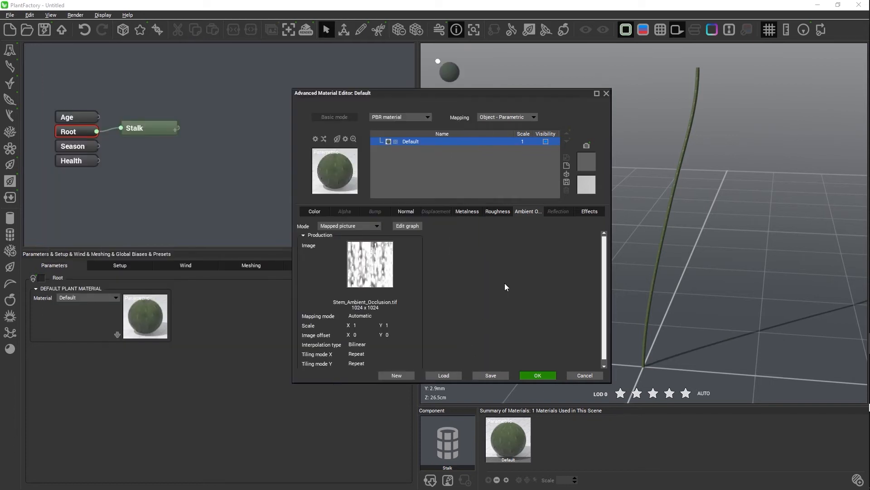
Rename the material as Stalk and accept the material edits.
{"action": "double_click", "coordinate": [415, 142]}
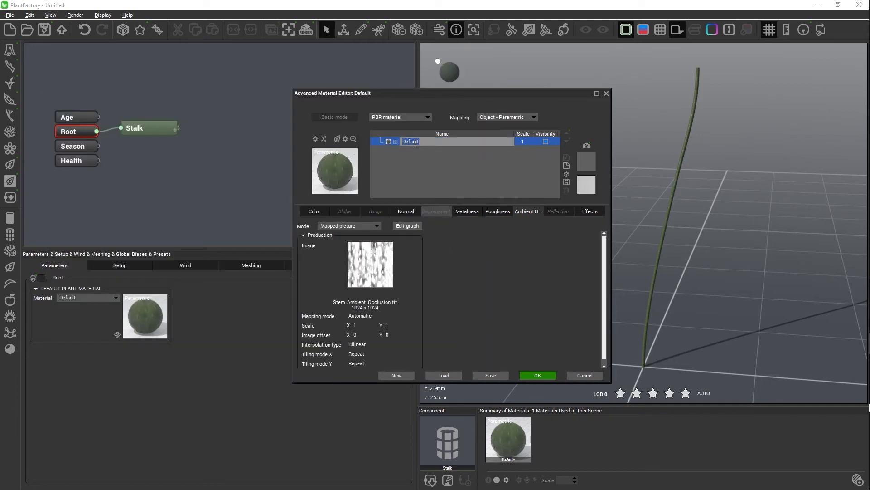
{"action": "type", "text": "Stalk"}
{"action": "left_click", "coordinate": [499, 261]}
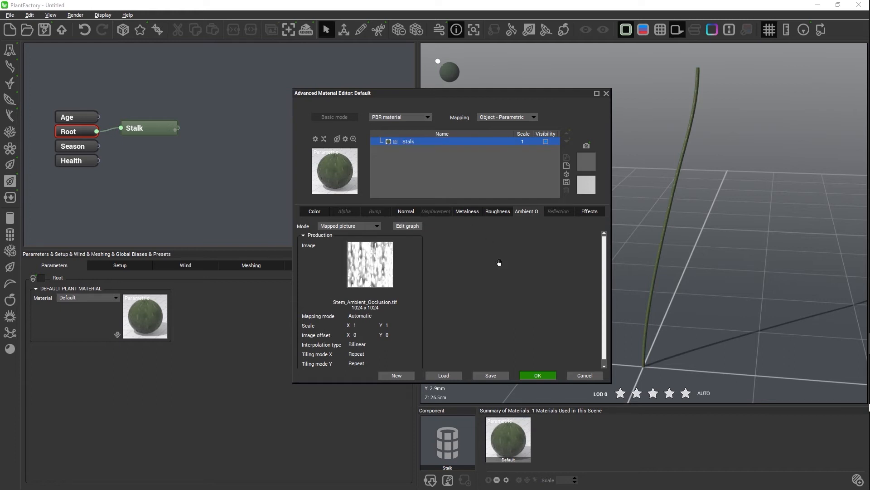
{"action": "left_click", "coordinate": [535, 372]}
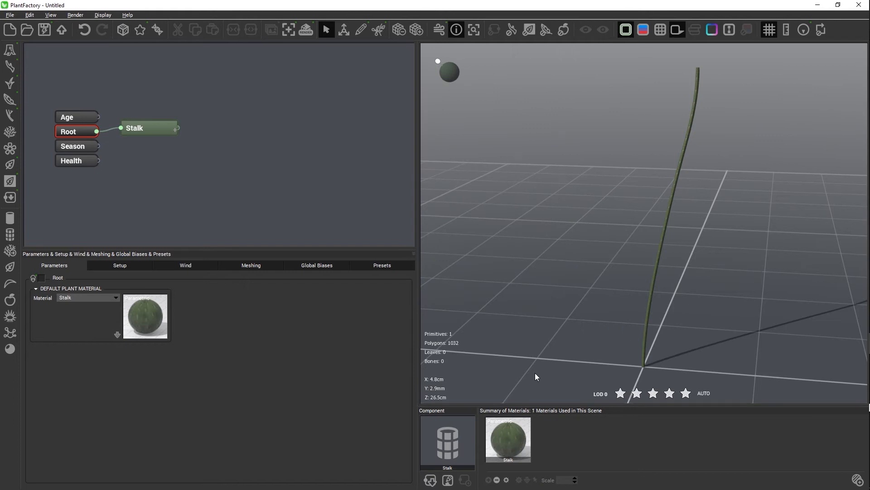
Set the V tile of the Stalk node's segment body UV to 0.71.
{"action": "left_click", "coordinate": [131, 133]}
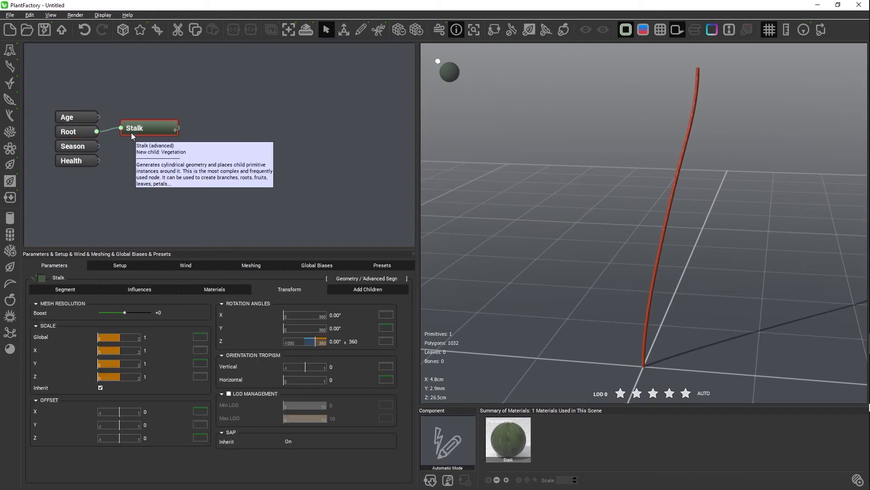
{"action": "left_click", "coordinate": [211, 290]}
{"action": "scroll", "coordinate": [674, 262], "scroll_direction": "up", "scroll_amount": 5}
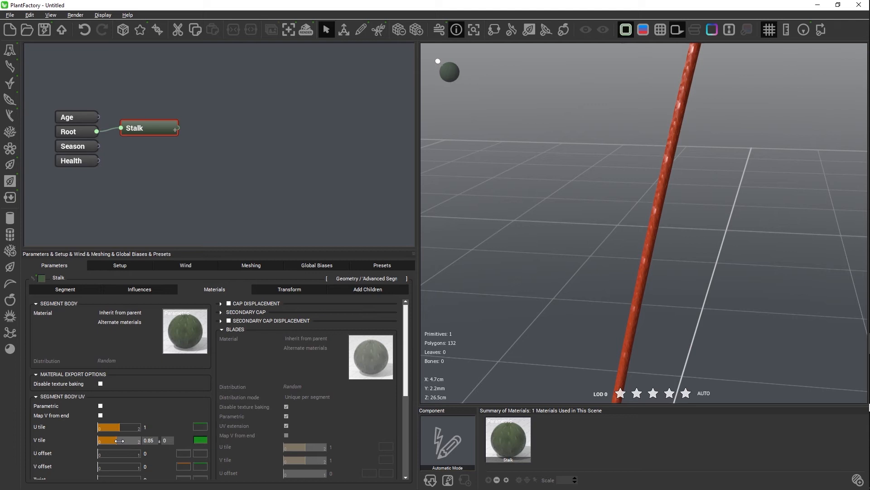
{"action": "left_click_drag", "start_coordinate": [122, 440], "coordinate": [116, 442]}
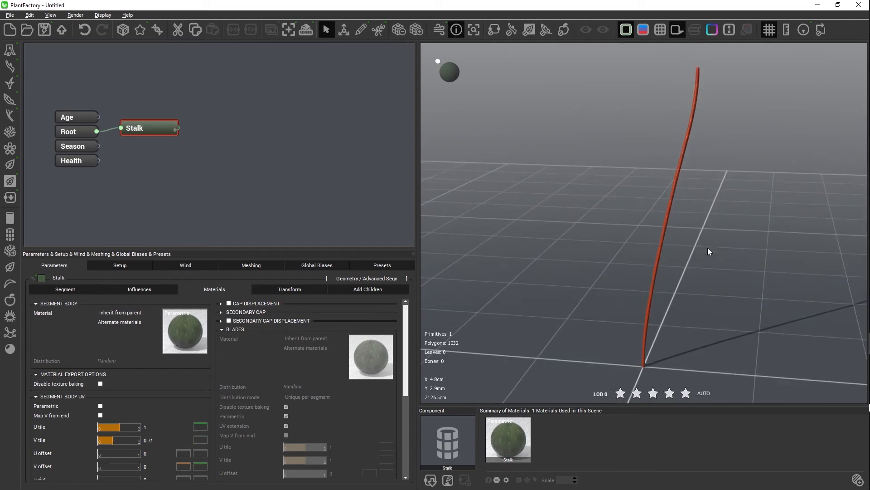
{"action": "mouse_move", "coordinate": [717, 224]}
{"action": "left_mouse_down"}
{"action": "mouse_move", "coordinate": [624, 227]}
{"action": "mouse_move", "coordinate": [694, 226]}
{"action": "mouse_move", "coordinate": [722, 241]}
{"action": "mouse_move", "coordinate": [710, 238]}
{"action": "left_mouse_up"}
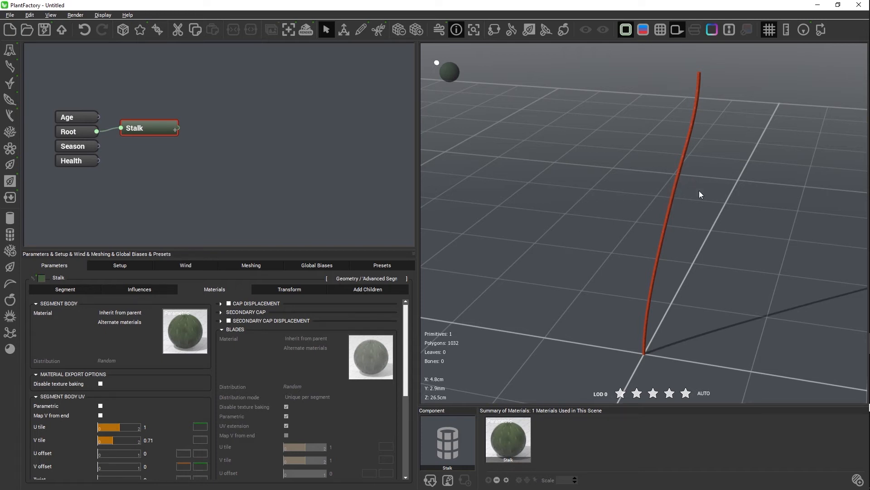
{"action": "left_click", "coordinate": [236, 151]}
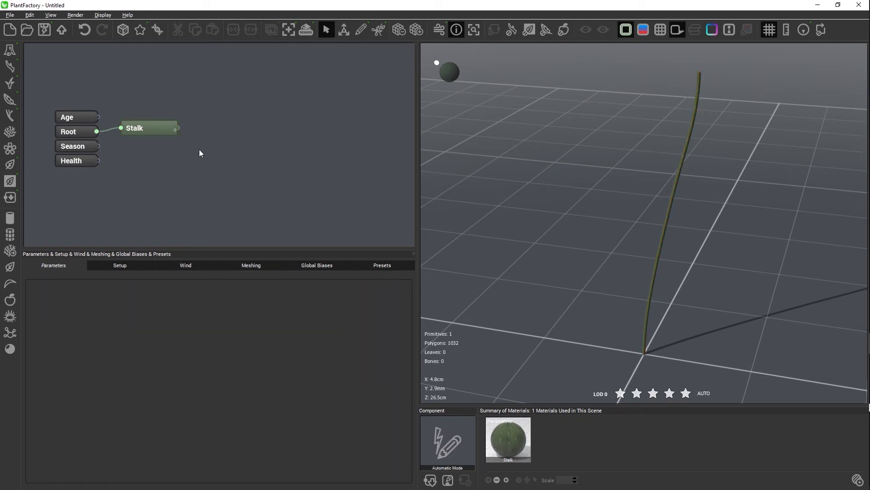
Duplicate the Stalk node, move the copy to an empty area of the graph and remove its link to Root.
{"action": "left_click", "coordinate": [156, 131]}
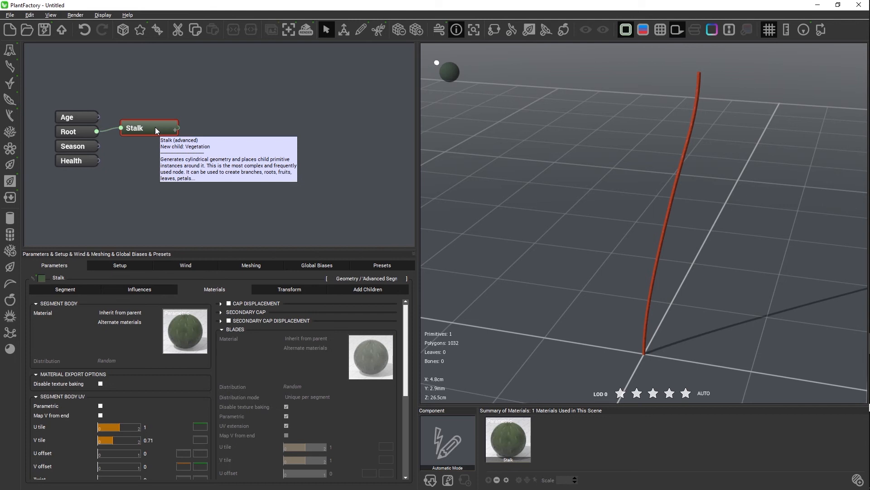
{"action": "key", "text": "ctrl+c"}
{"action": "key", "text": "ctrl+v"}
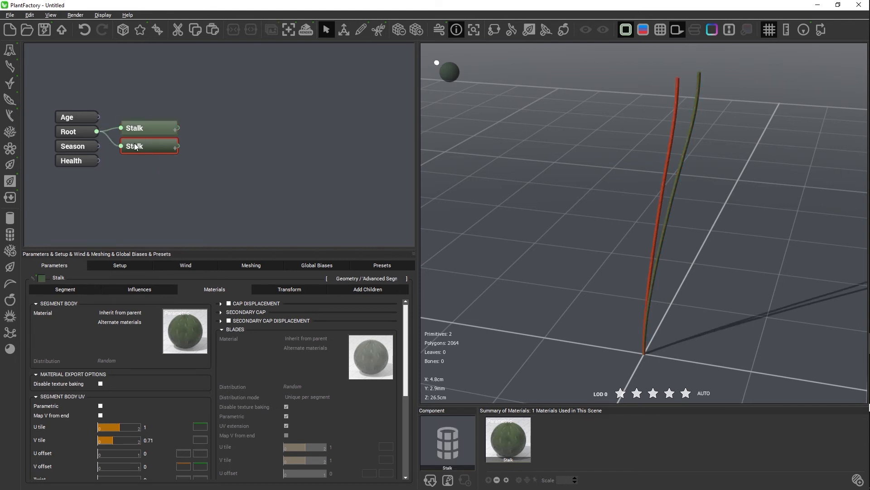
{"action": "left_click_drag", "start_coordinate": [136, 150], "coordinate": [212, 161]}
{"action": "left_click", "coordinate": [183, 157]}
{"action": "key", "text": "Delete"}
{"action": "left_click", "coordinate": [212, 162]}
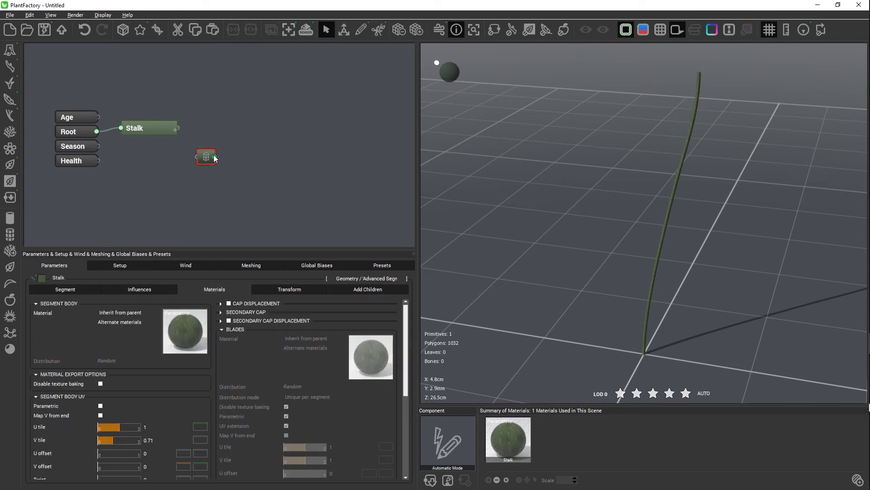
Rename the copied node as Branching Stalk and connect it as a child of the Stalk node.
{"action": "double_click", "coordinate": [212, 159]}
{"action": "type", "text": "Br"}
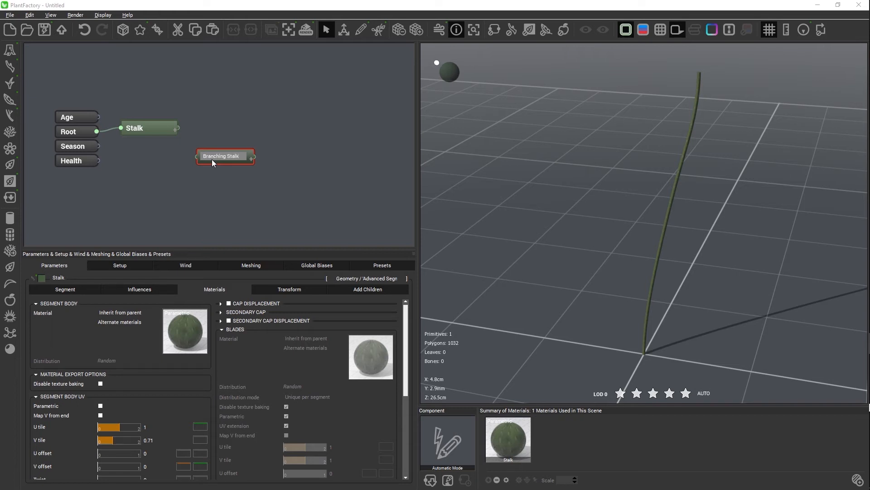
{"action": "type", "text": "anching Stalk"}
{"action": "key", "text": "Return"}
{"action": "left_click_drag", "start_coordinate": [218, 159], "coordinate": [165, 130]}
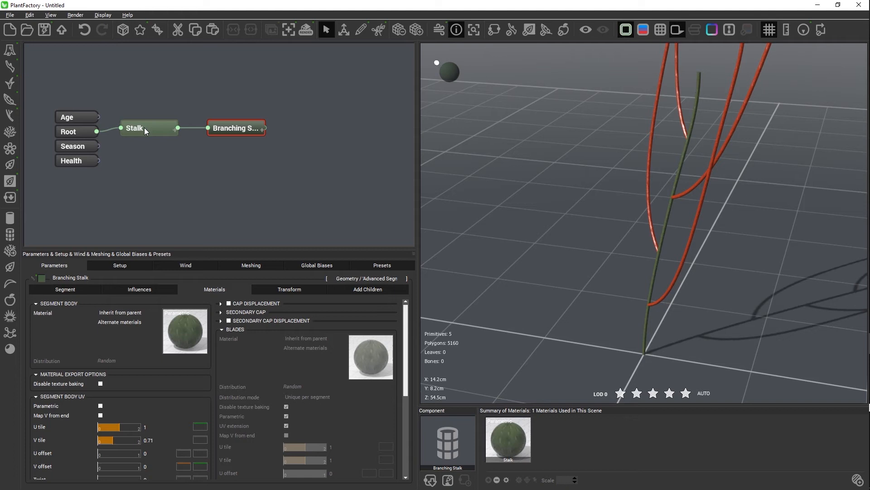
Set the number of branching stalks on the Stalk node to 1 with a variation of 1.
{"action": "left_click", "coordinate": [144, 127]}
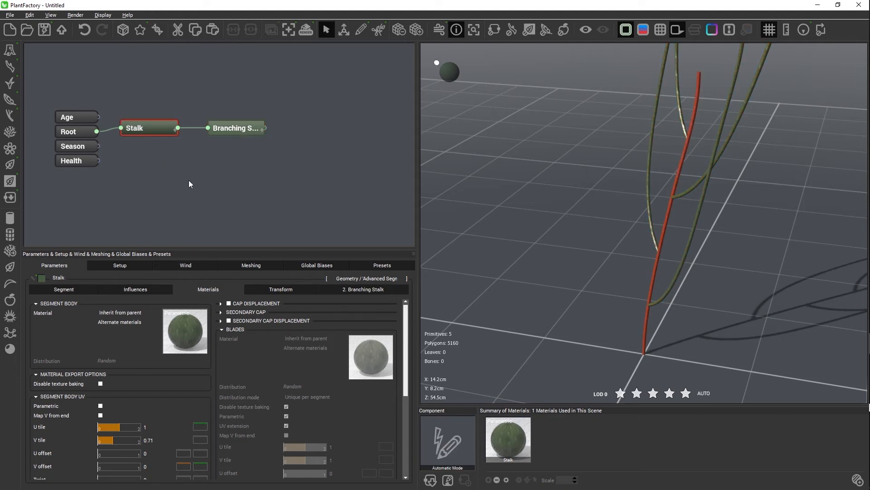
{"action": "left_click", "coordinate": [355, 290]}
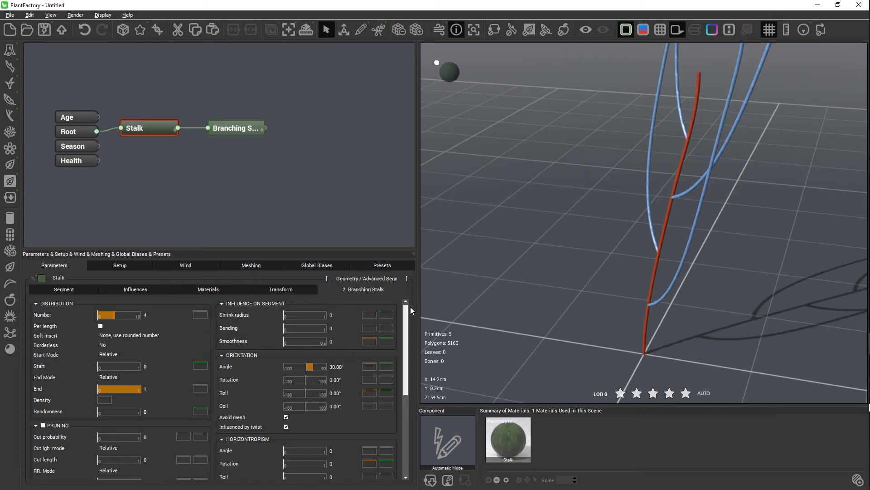
{"action": "double_click", "coordinate": [146, 314]}
{"action": "type", "text": "1"}
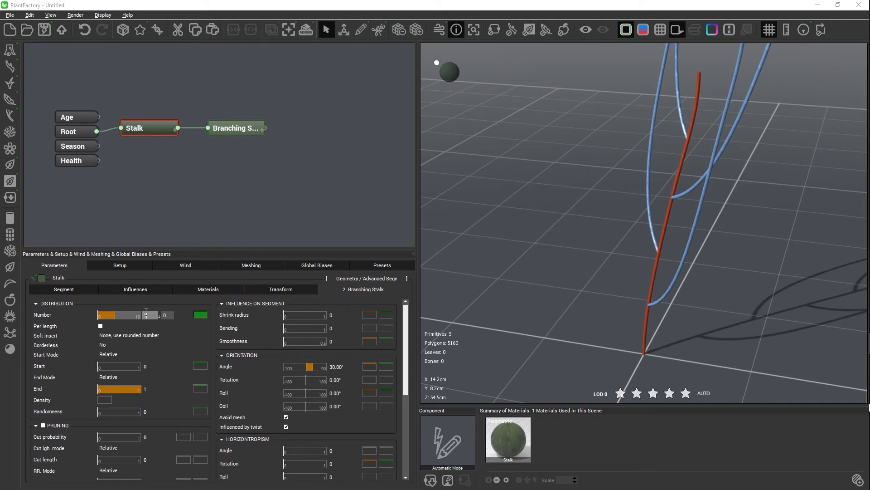
{"action": "key", "text": "Return"}
{"action": "double_click", "coordinate": [167, 315]}
{"action": "key", "text": "Return"}
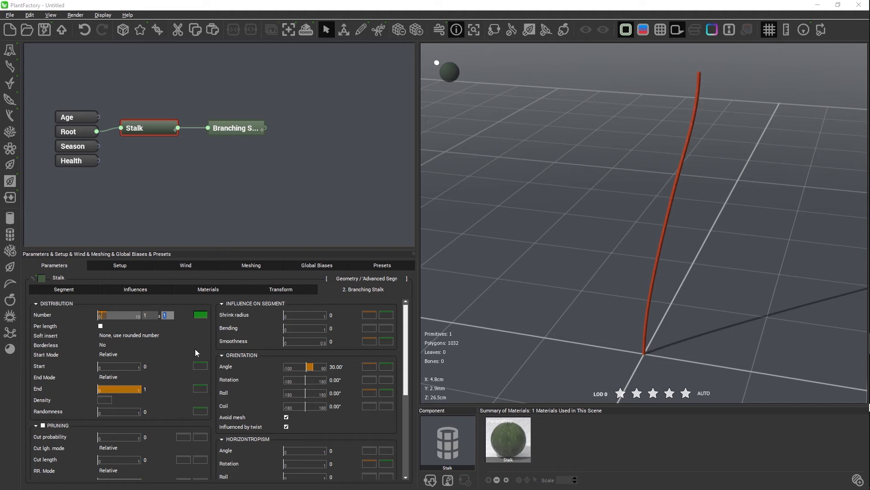
Set the start of the branching stalk distribution to 0.3 with a variation of .005.
{"action": "left_click", "coordinate": [149, 368]}
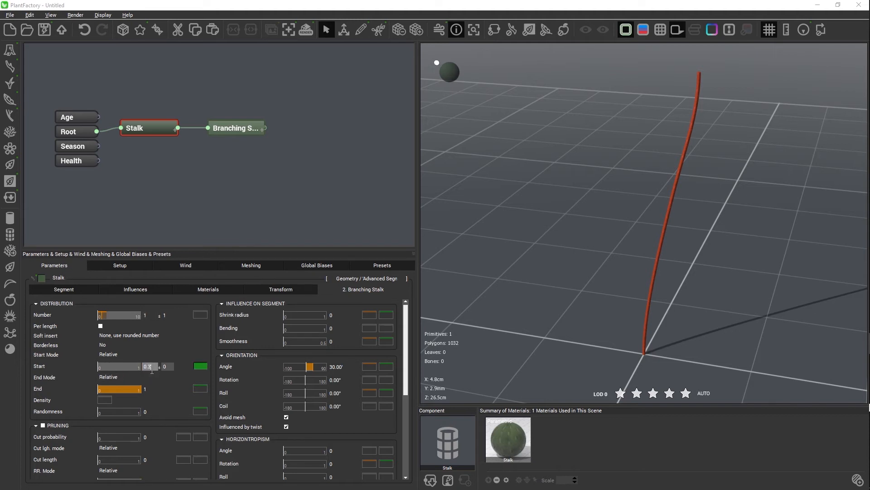
{"action": "key", "text": "Return"}
{"action": "key", "text": "BackSpace"}
{"action": "type", "text": ".005"}
{"action": "key", "text": "Return"}
{"action": "key", "text": "Tab"}
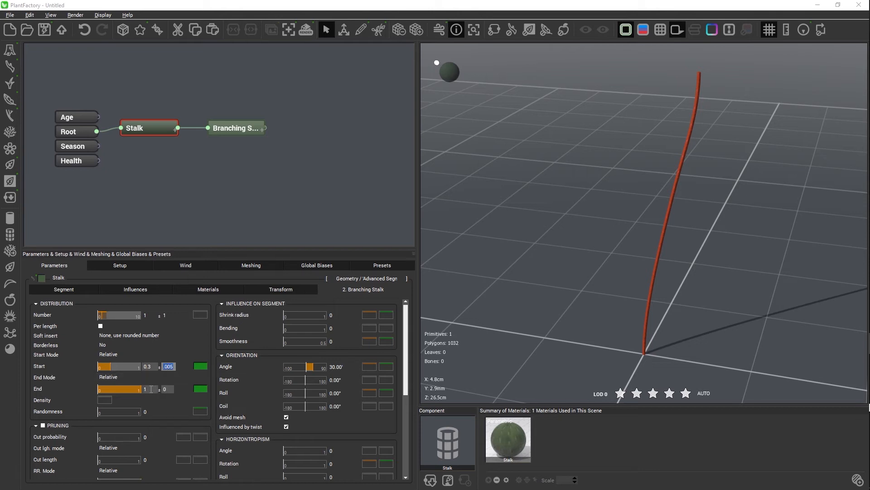
Set the end of the branching stalk distribution to 0.5 with a variation of .005.
{"action": "type", "text": "0.5"}
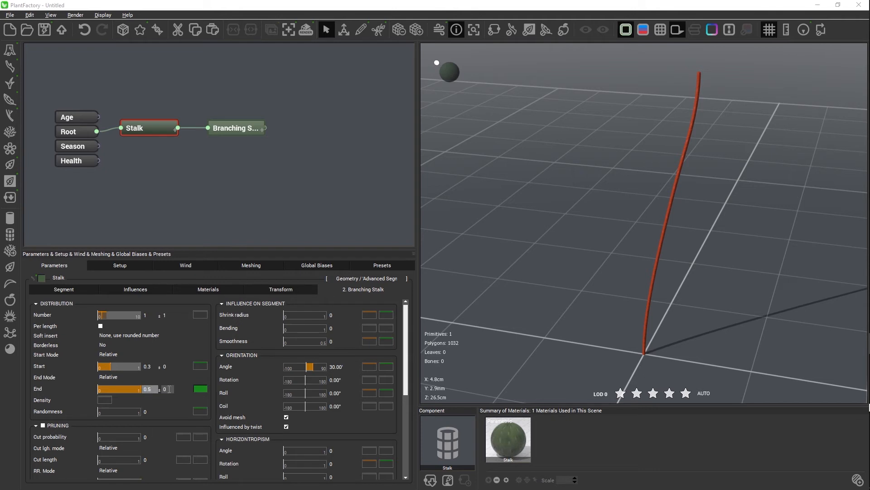
{"action": "left_click", "coordinate": [168, 389]}
{"action": "key", "text": "BackSpace"}
{"action": "type", "text": ".005"}
{"action": "key", "text": "Return"}
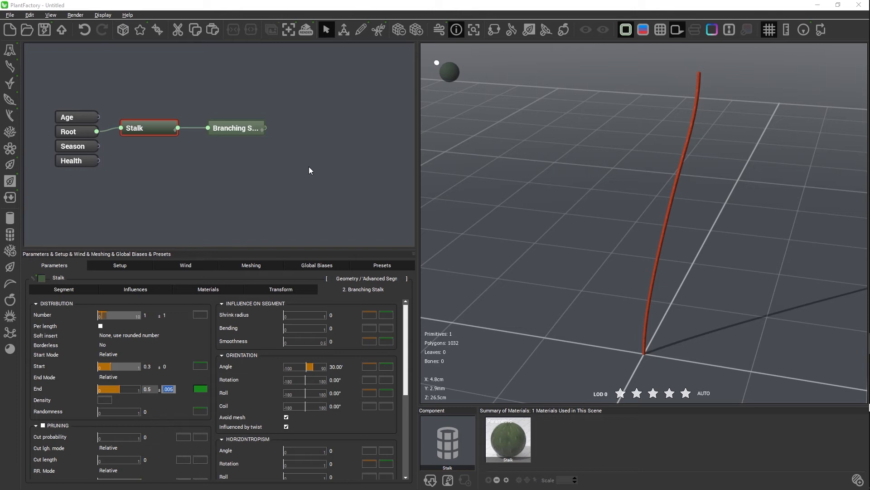
Generate new random variations of the plant until one has a branching stalk, and fit both stalks in view.
{"action": "left_click", "coordinate": [118, 265]}
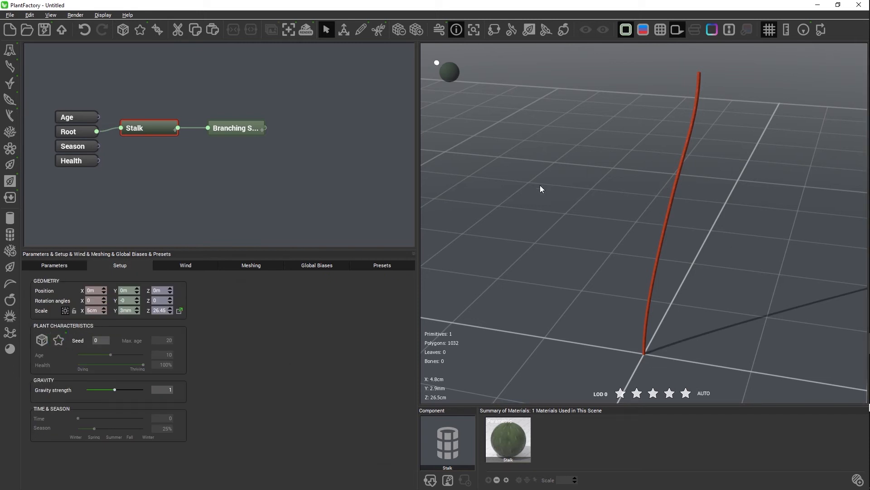
{"action": "left_click", "coordinate": [128, 30]}
{"action": "left_click", "coordinate": [126, 31]}
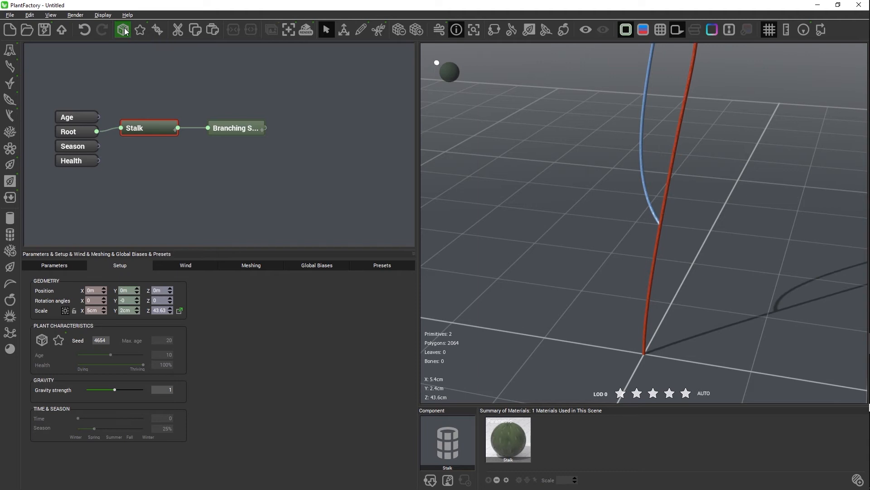
{"action": "left_click", "coordinate": [140, 30]}
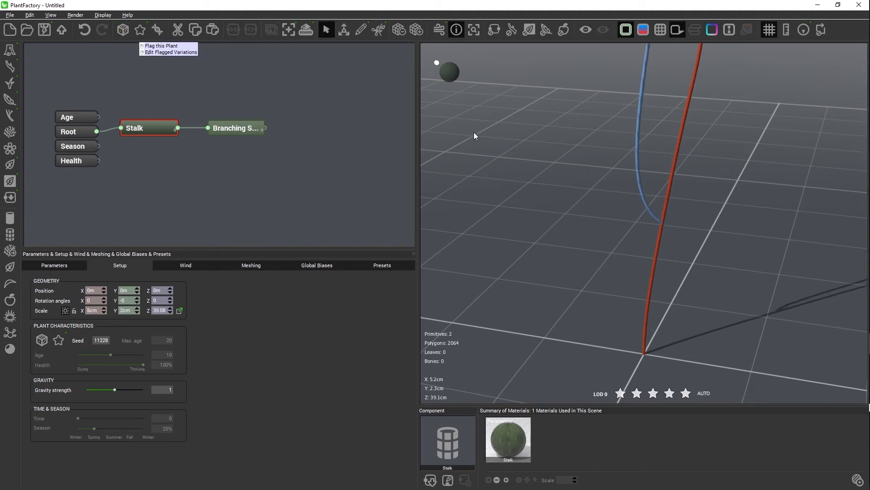
{"action": "left_click", "coordinate": [680, 215]}
{"action": "scroll", "coordinate": [680, 214], "scroll_direction": "down", "scroll_amount": 3}
{"action": "middle_click_drag", "start_coordinate": [684, 213], "coordinate": [676, 245]}
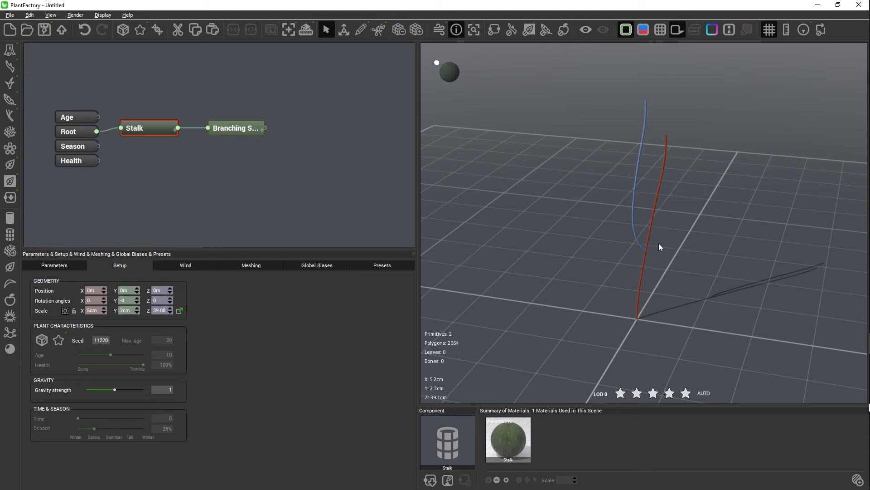
Set the branching stalk's orientation angle on the Stalk node to 65.63°.
{"action": "left_click", "coordinate": [48, 266]}
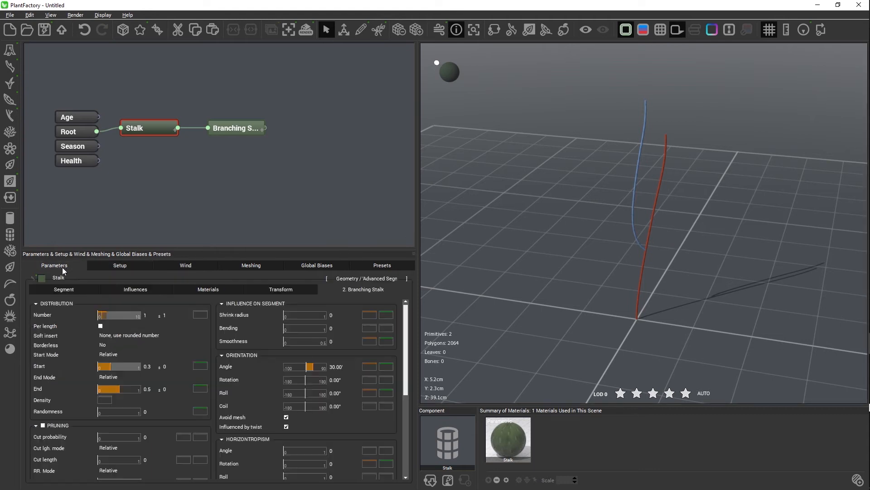
{"action": "left_click_drag", "start_coordinate": [404, 315], "coordinate": [404, 335]}
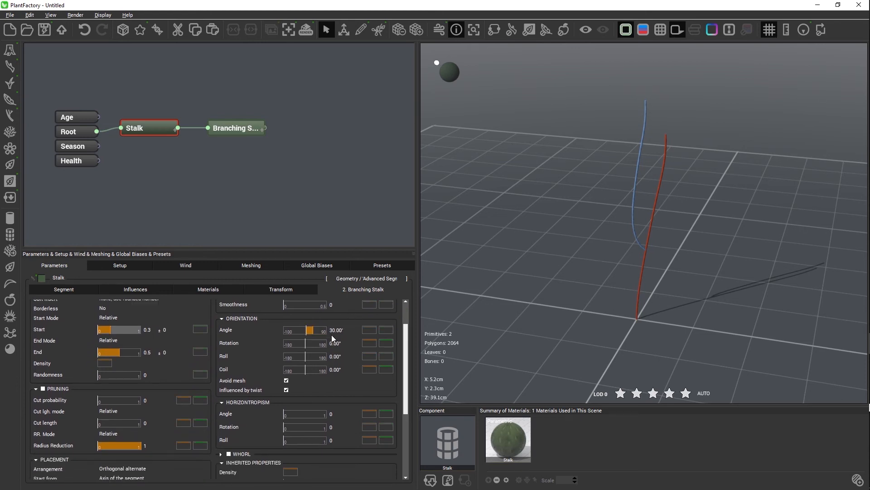
{"action": "left_click_drag", "start_coordinate": [319, 330], "coordinate": [326, 332]}
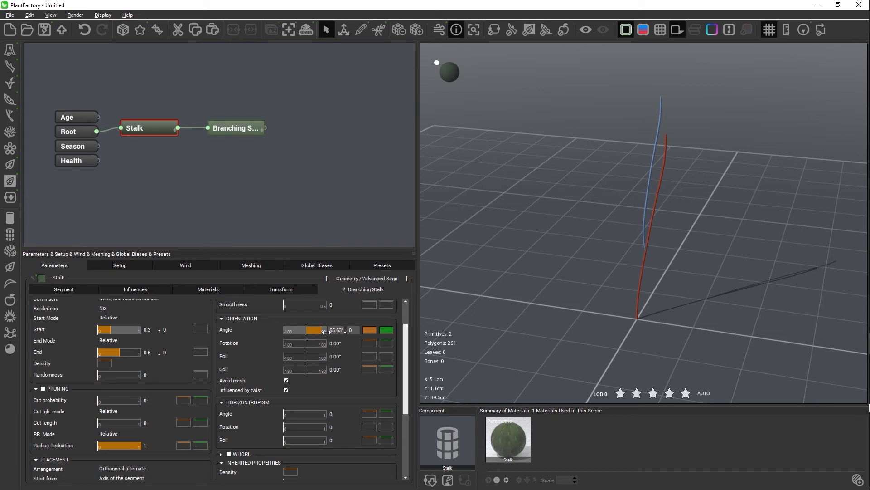
Set the branching stalk's orientation roll to 22.50° with a variation of 10.
{"action": "scroll", "coordinate": [664, 258], "scroll_direction": "up", "scroll_amount": 5}
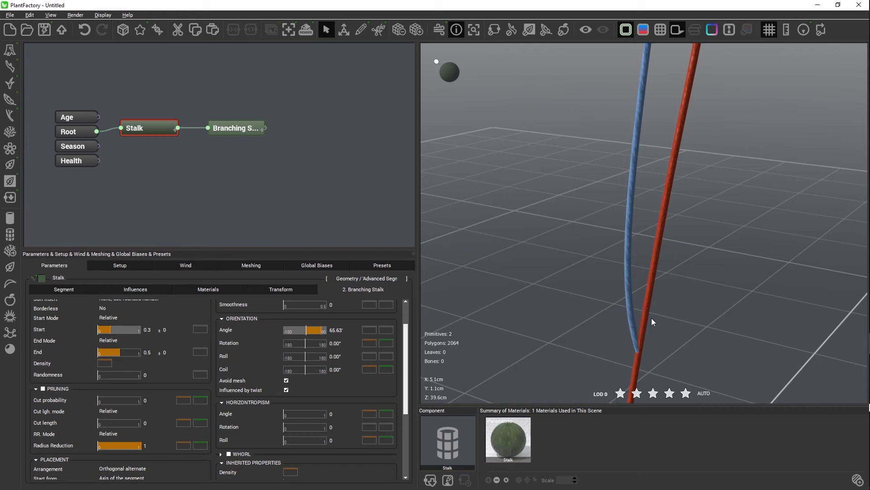
{"action": "left_click_drag", "start_coordinate": [307, 357], "coordinate": [312, 357]}
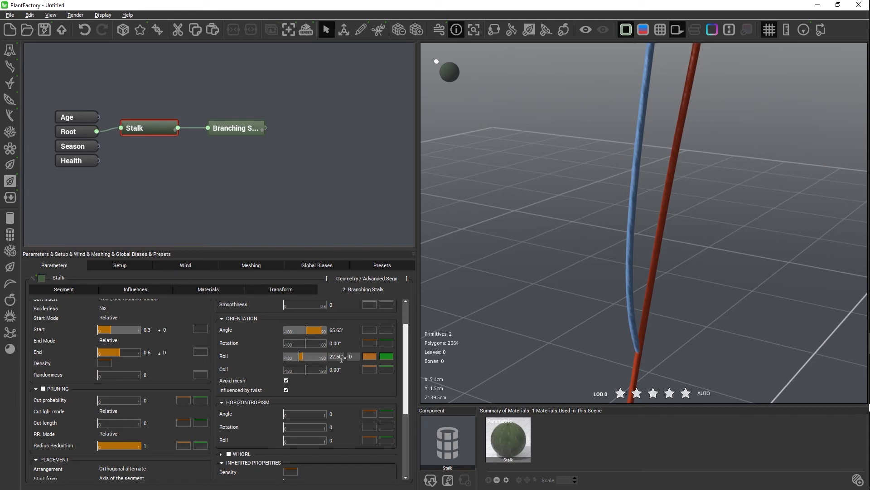
{"action": "left_click", "coordinate": [352, 356]}
{"action": "type", "text": "10"}
{"action": "key", "text": "Return"}
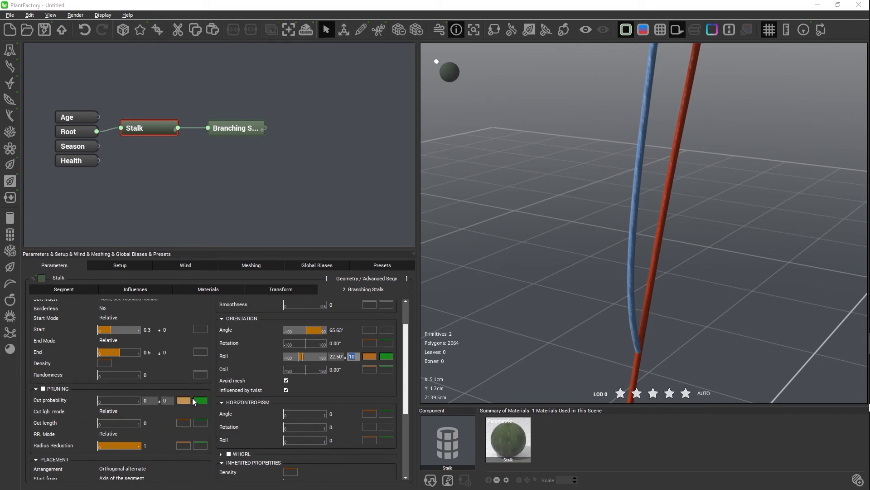
Enable blending for the branching stalk and make it use subdivision surfaces.
{"action": "left_click_drag", "start_coordinate": [406, 333], "coordinate": [403, 380]}
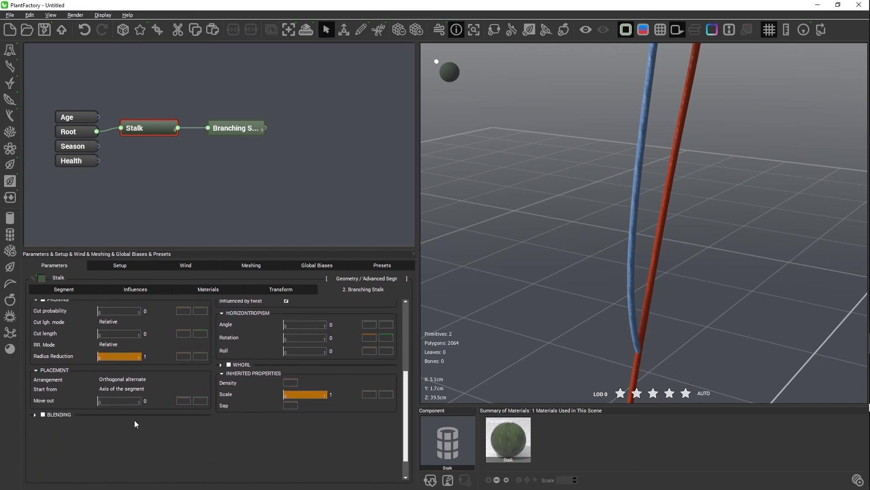
{"action": "left_click", "coordinate": [43, 415]}
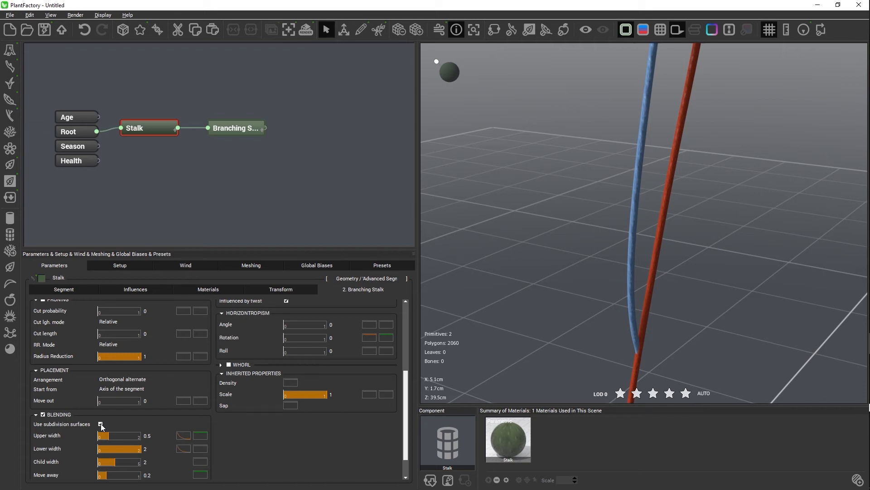
{"action": "left_click", "coordinate": [100, 423]}
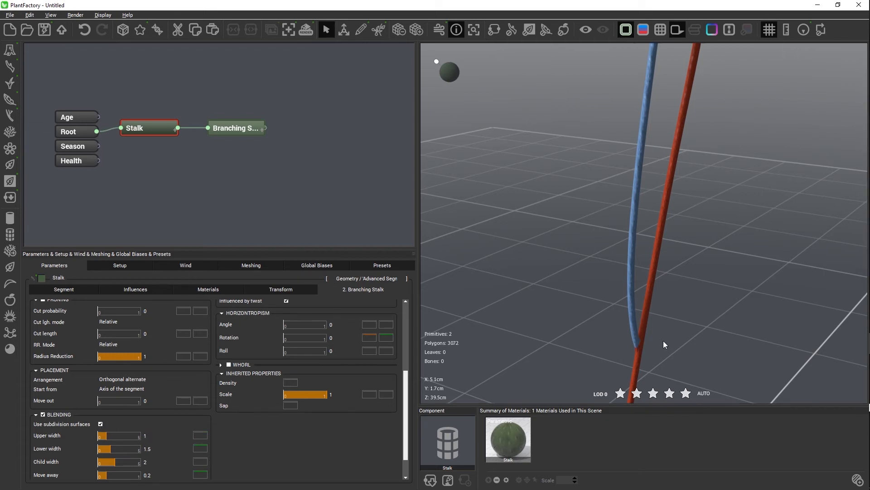
Display the mesh wireframe and examine the blended junction of the two stalks up close before fitting the plant back in view.
{"action": "left_click", "coordinate": [661, 30]}
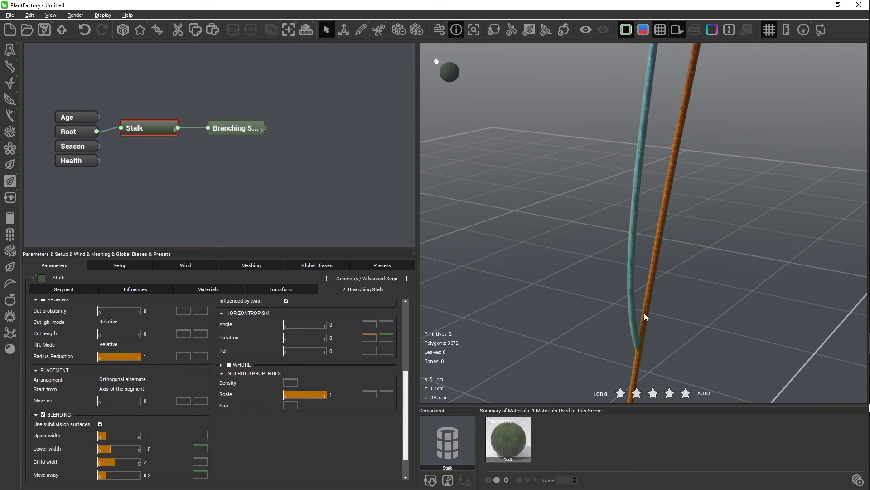
{"action": "scroll", "coordinate": [646, 352], "scroll_direction": "up", "scroll_amount": 3}
{"action": "scroll", "coordinate": [647, 353], "scroll_direction": "up", "scroll_amount": 2}
{"action": "mouse_move", "coordinate": [646, 351]}
{"action": "right_mouse_down"}
{"action": "mouse_move", "coordinate": [679, 344]}
{"action": "mouse_move", "coordinate": [652, 339]}
{"action": "right_mouse_up"}
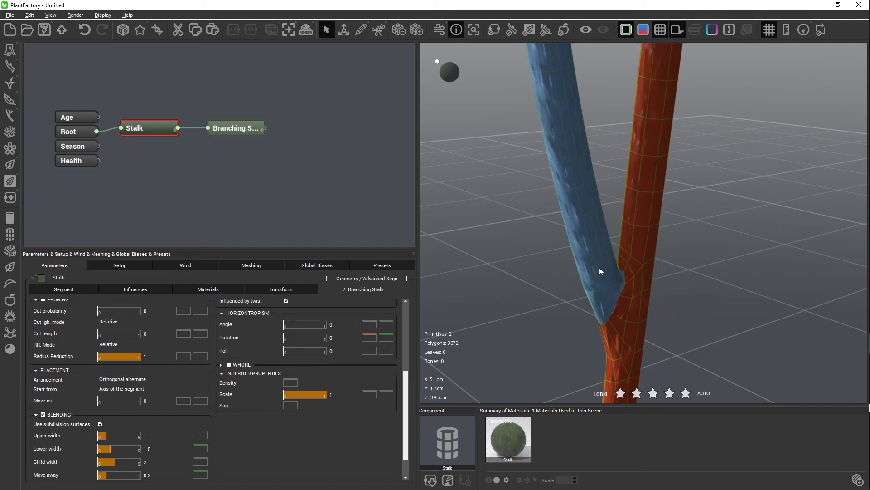
{"action": "scroll", "coordinate": [673, 290], "scroll_direction": "down", "scroll_amount": 5}
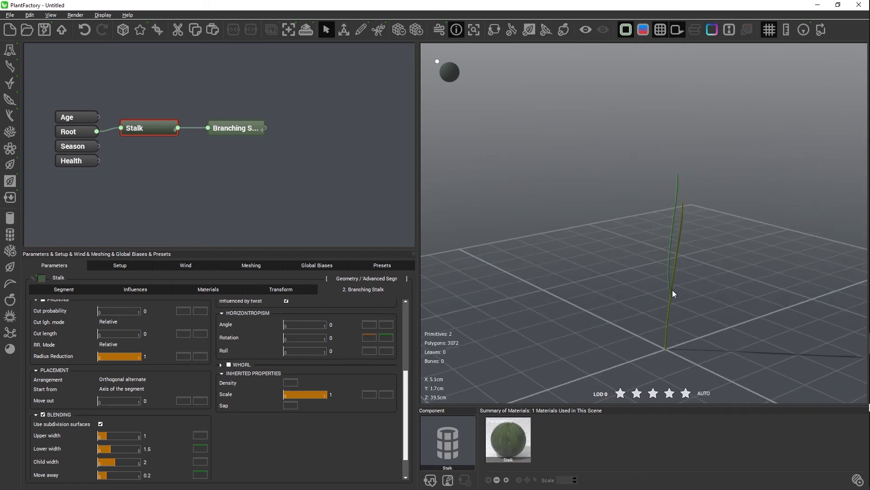
{"action": "left_click", "coordinate": [473, 29]}
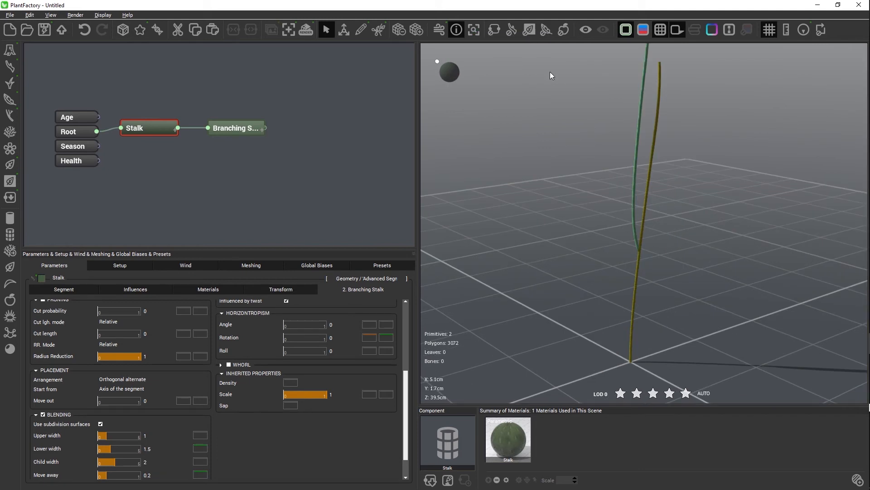
Set the Branching Stalk segment's length to 10 with a variation of 3.
{"action": "left_click", "coordinate": [238, 127]}
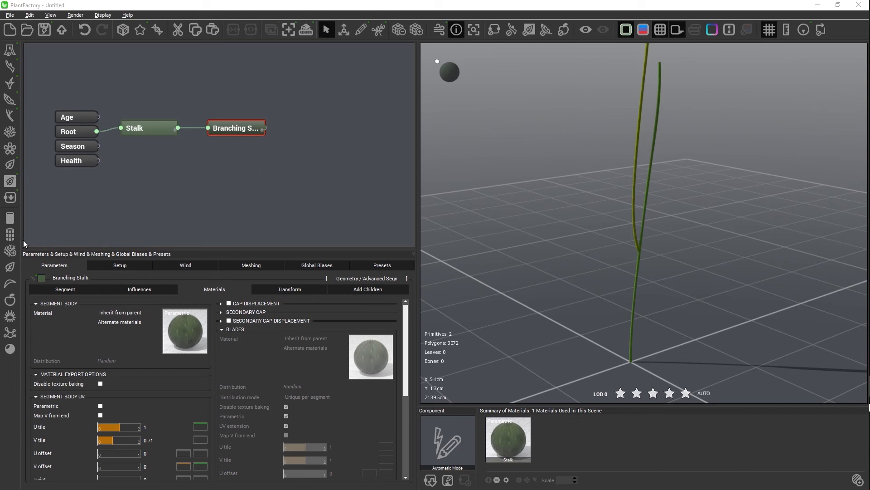
{"action": "left_click", "coordinate": [59, 289]}
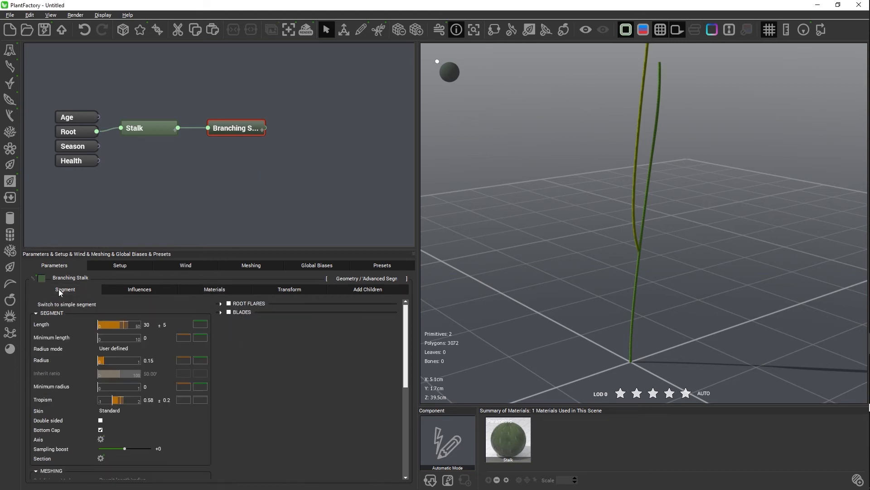
{"action": "double_click", "coordinate": [151, 324]}
{"action": "type", "text": "10"}
{"action": "key", "text": "Return"}
{"action": "double_click", "coordinate": [169, 325]}
{"action": "type", "text": "3"}
{"action": "key", "text": "Return"}
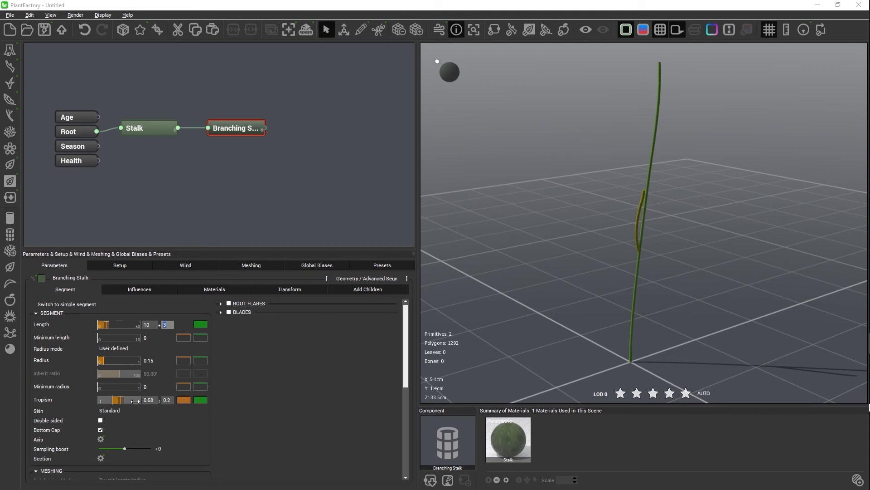
Set the Branching Stalk's tropism to 0.33 with a variation of 0.
{"action": "left_click_drag", "start_coordinate": [133, 400], "coordinate": [129, 400]}
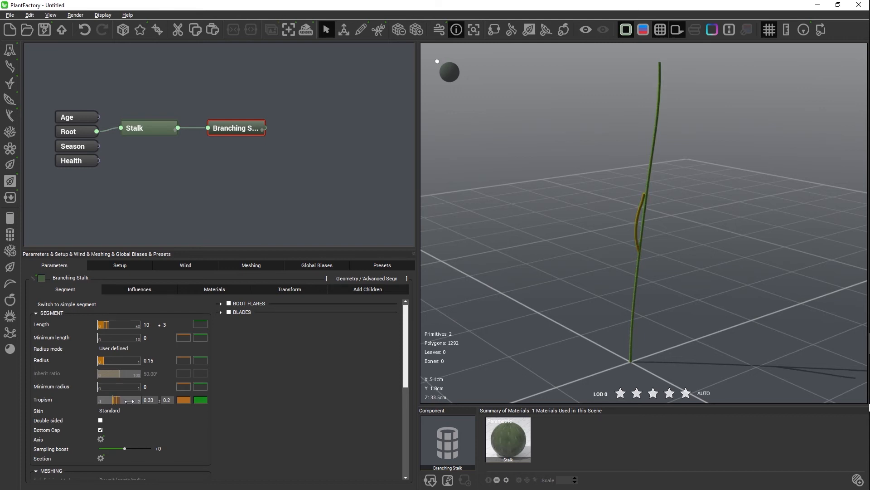
{"action": "left_click", "coordinate": [167, 400]}
{"action": "type", "text": "0"}
{"action": "key", "text": "Return"}
Enable Local Bias 2 in the Branching Stalk's influences and set its type to Curl.
{"action": "left_click", "coordinate": [150, 289]}
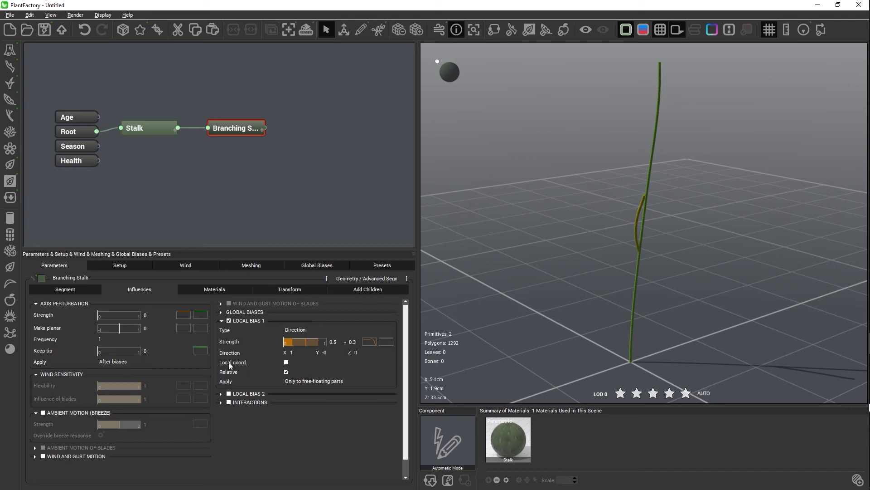
{"action": "left_click", "coordinate": [228, 393]}
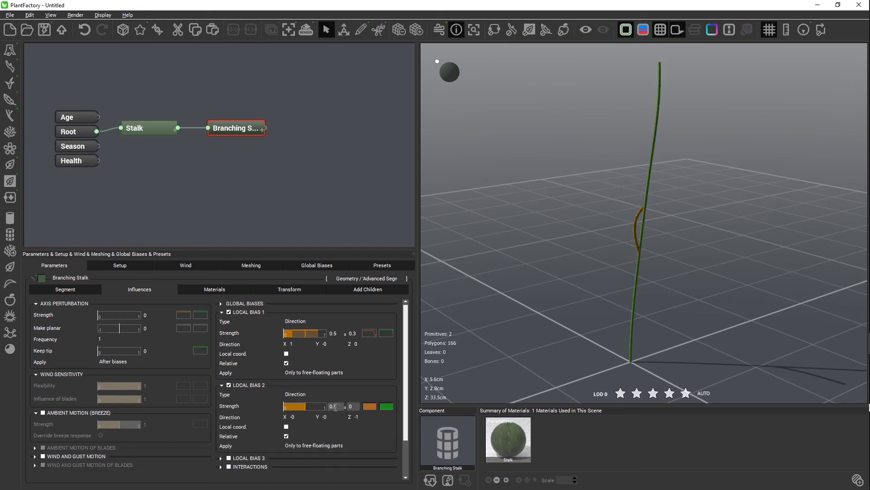
{"action": "left_click", "coordinate": [322, 394]}
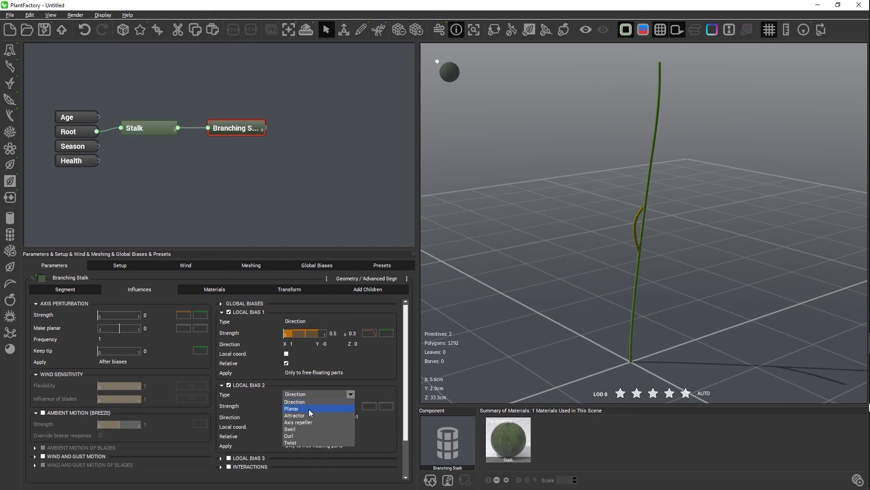
{"action": "left_click", "coordinate": [292, 436]}
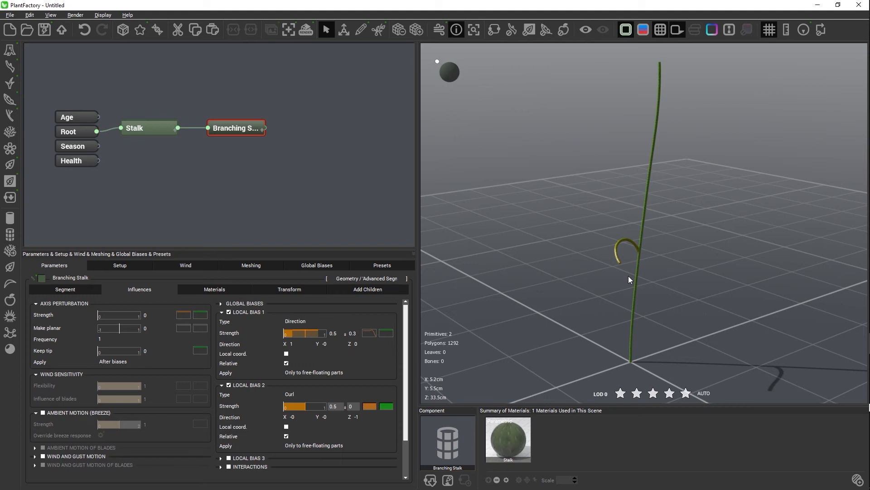
Make Local Bias 2 use local coordinates, with its direction set to Y 1 and Z 0.
{"action": "left_click", "coordinate": [287, 426]}
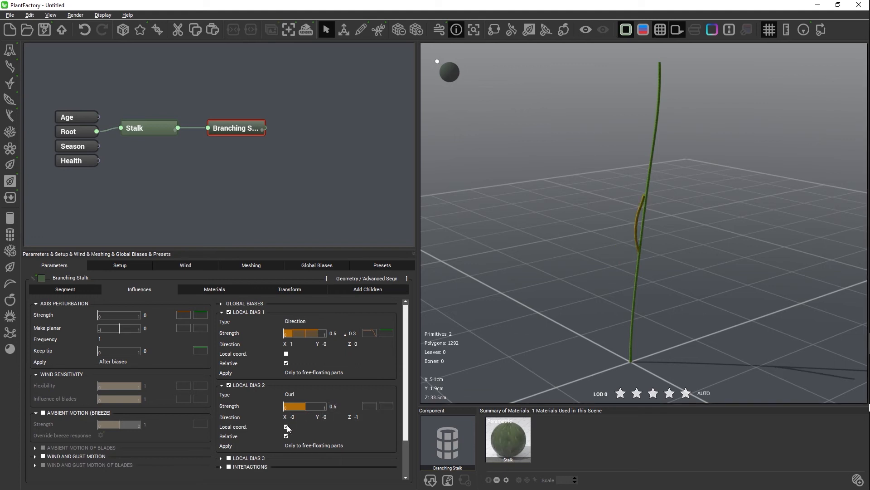
{"action": "left_click", "coordinate": [359, 415]}
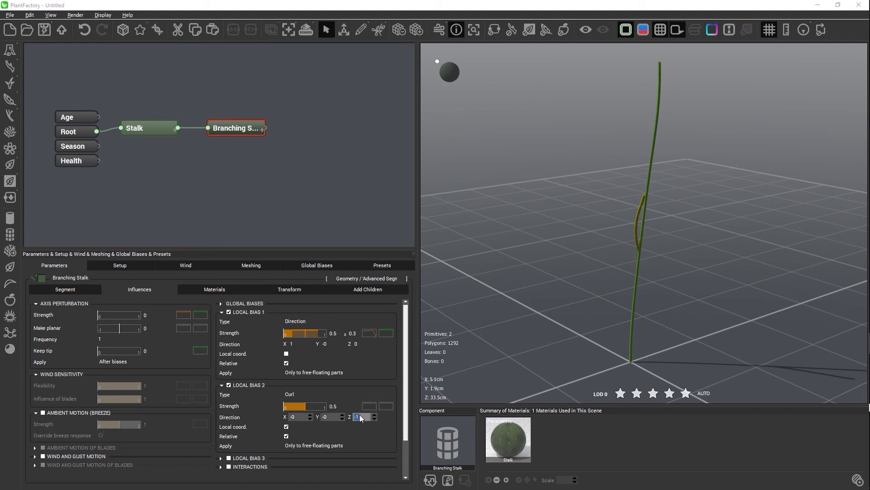
{"action": "left_click", "coordinate": [326, 415]}
{"action": "type", "text": "1"}
{"action": "key", "text": "Return"}
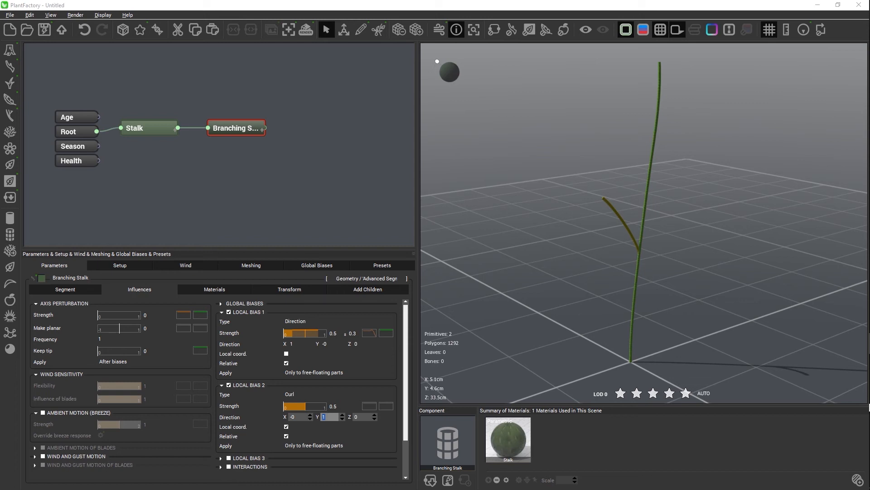
Set the Local Bias 2 curl strength to 0.31 with a variation of 0.2.
{"action": "left_click_drag", "start_coordinate": [313, 403], "coordinate": [304, 404]}
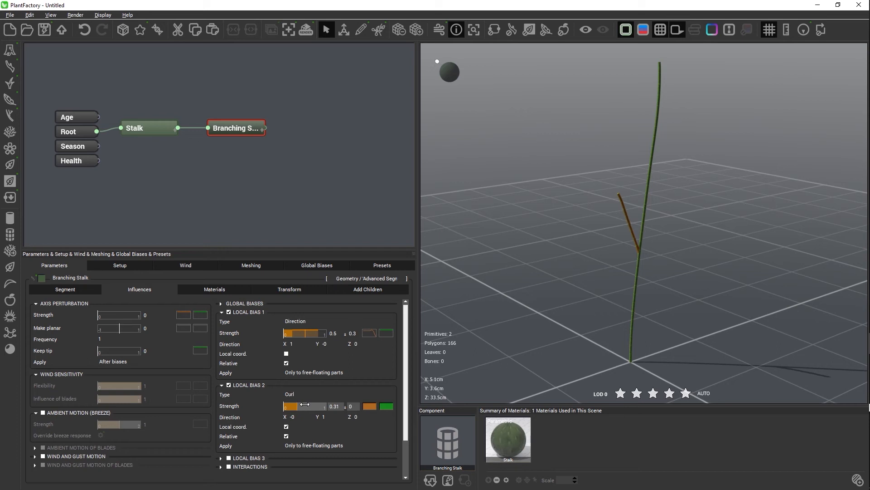
{"action": "left_click", "coordinate": [354, 406]}
{"action": "type", "text": "2"}
{"action": "key", "text": "Return"}
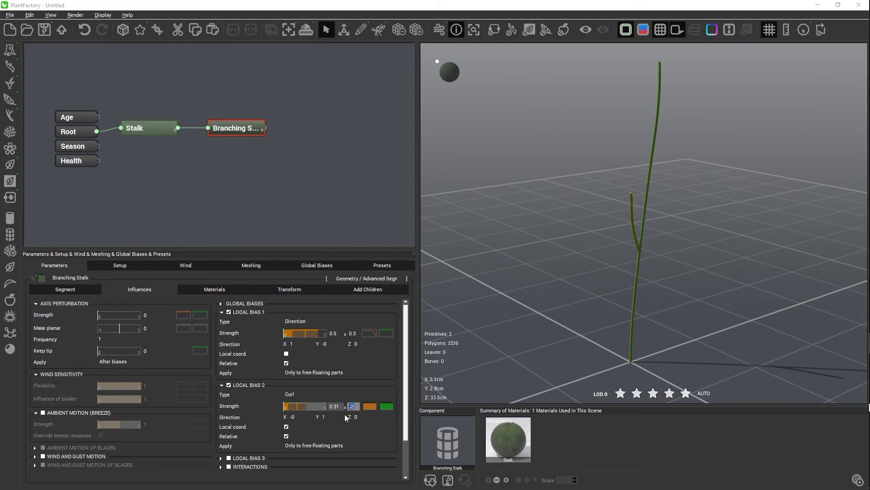
Edit the Local Bias 2 strength profile so that its first keypoint sits at about 0.6.
{"action": "right_click", "coordinate": [370, 407]}
{"action": "left_click", "coordinate": [379, 414]}
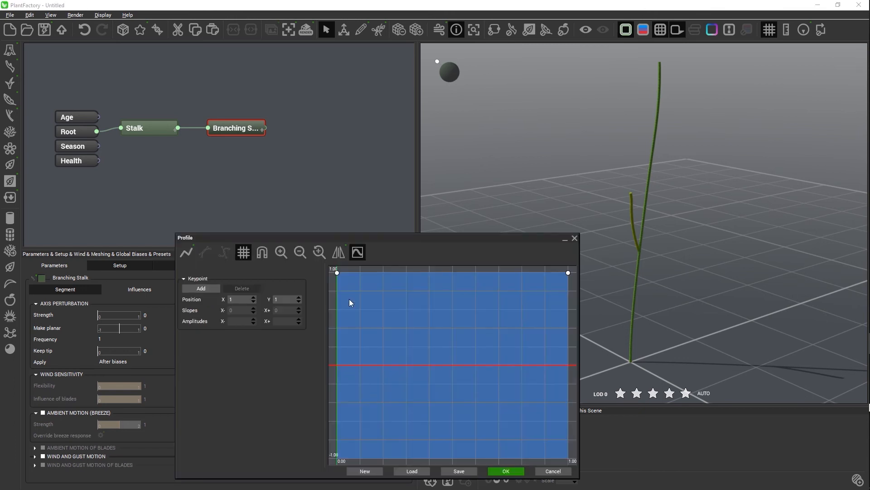
{"action": "left_click_drag", "start_coordinate": [338, 272], "coordinate": [330, 310]}
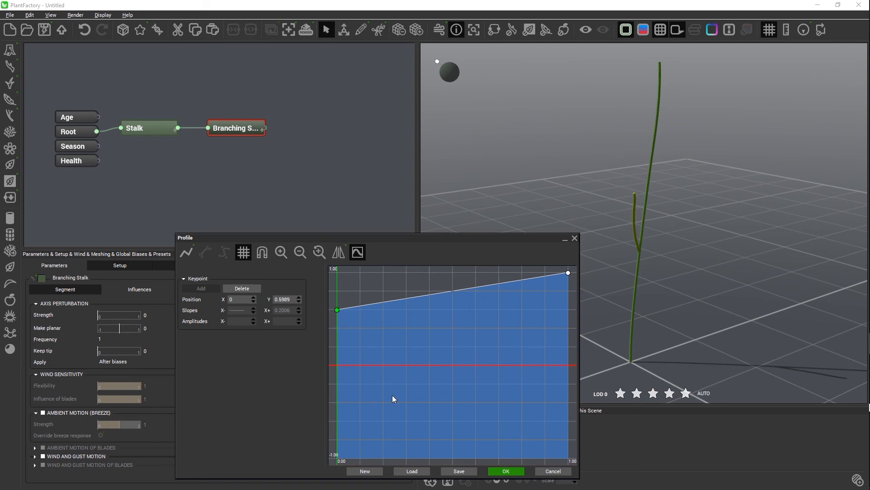
{"action": "left_click", "coordinate": [506, 471]}
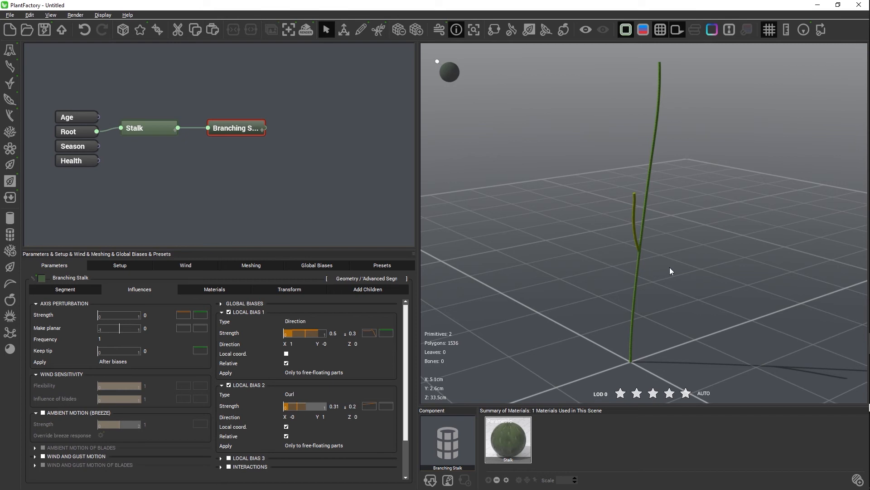
Enable Local Bias 3 on the Branching Stalk as an Axis repeller with its Z direction set to 1.
{"action": "left_click_drag", "start_coordinate": [408, 328], "coordinate": [409, 363]}
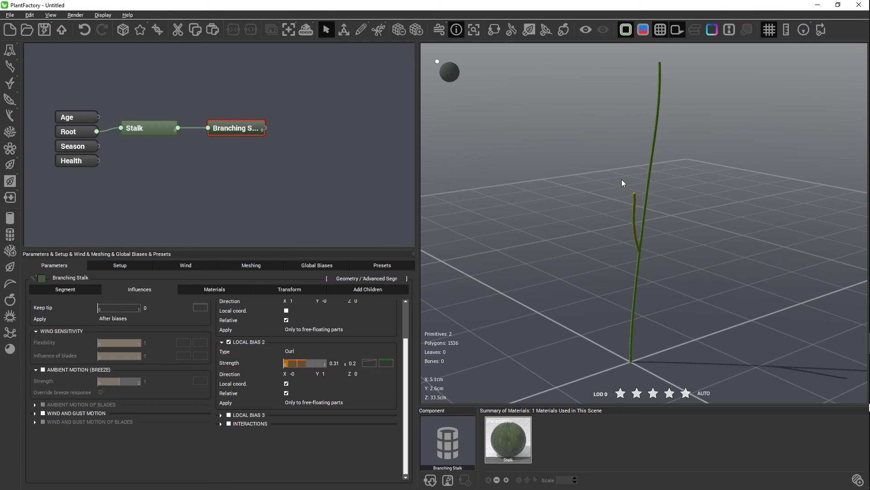
{"action": "left_click", "coordinate": [247, 414]}
{"action": "scroll", "coordinate": [359, 392], "scroll_direction": "down", "scroll_amount": 1}
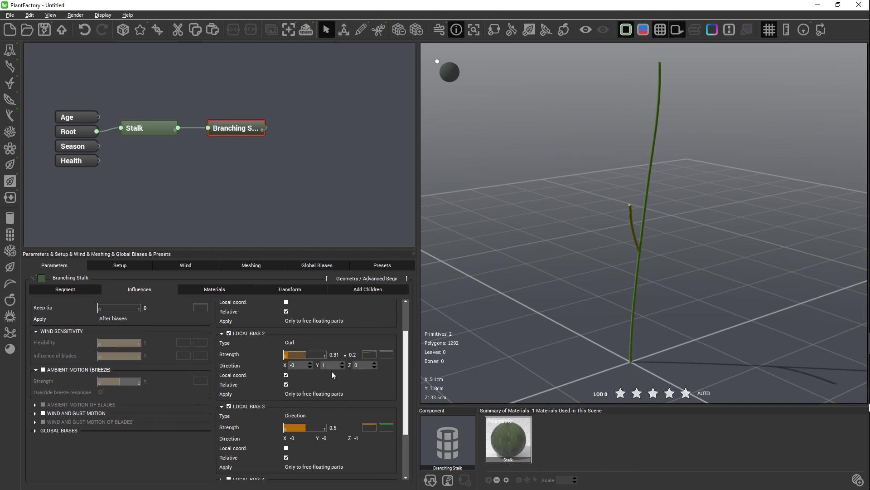
{"action": "left_click", "coordinate": [308, 415]}
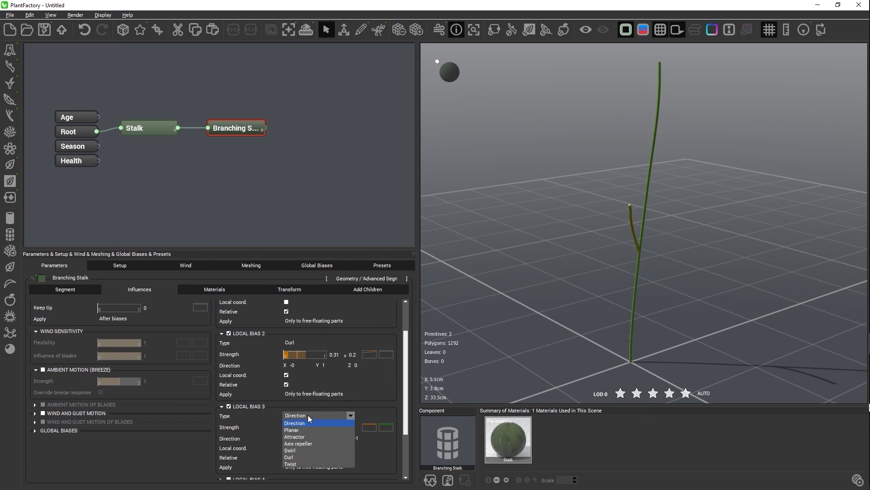
{"action": "left_click", "coordinate": [306, 442]}
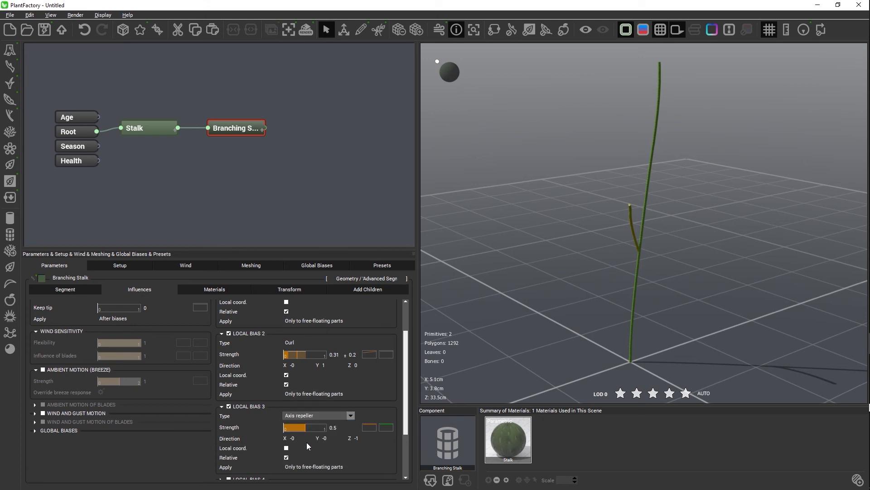
{"action": "left_click", "coordinate": [357, 439]}
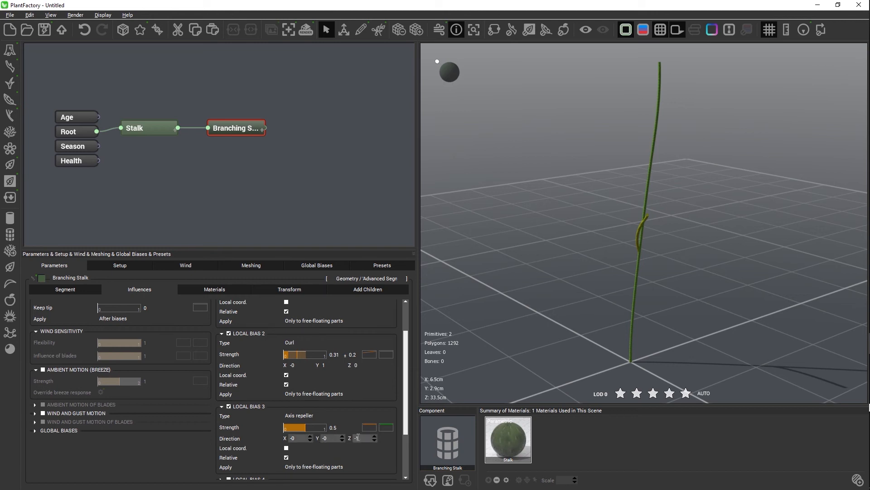
{"action": "type", "text": "1"}
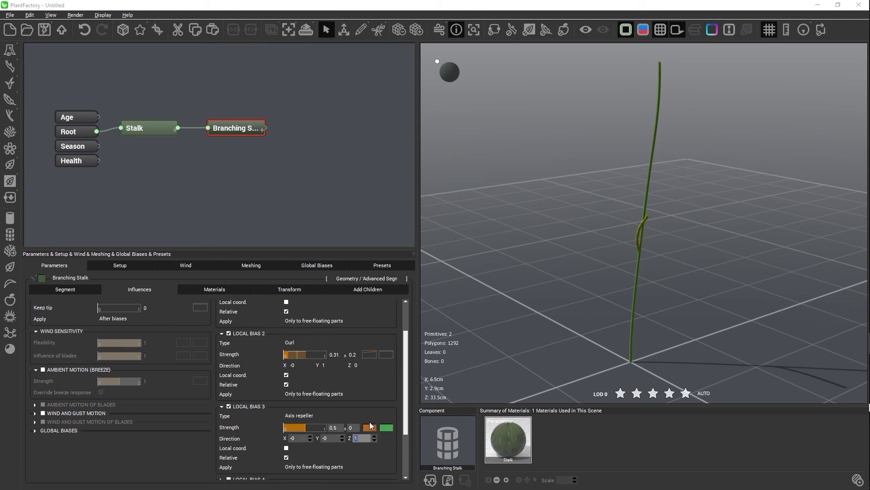
{"action": "left_click_drag", "start_coordinate": [659, 280], "coordinate": [641, 225]}
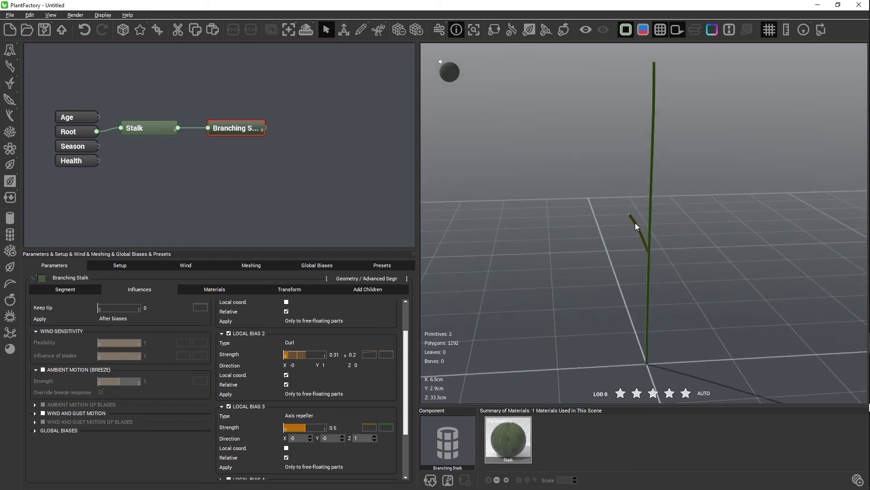
Edit the Local Bias 3 strength profile into a sharp step that stays at 0 until X 0.7 and is 1 beyond it.
{"action": "right_click", "coordinate": [370, 426]}
{"action": "left_click", "coordinate": [403, 360]}
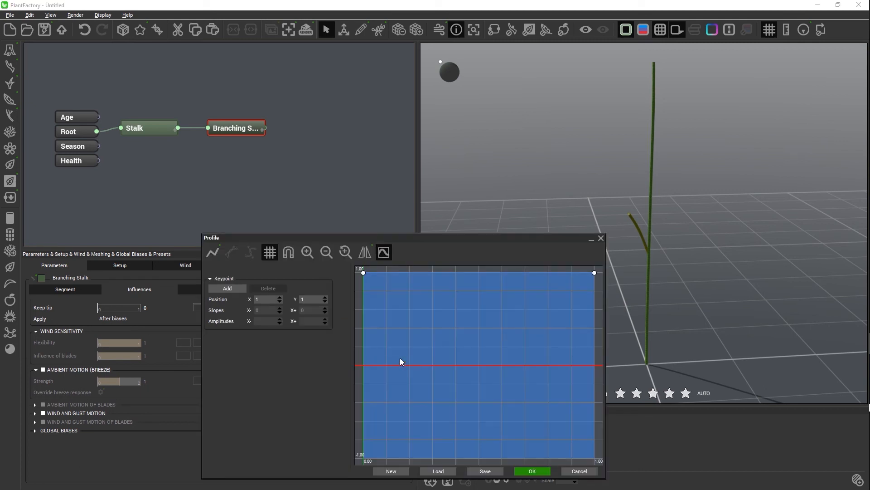
{"action": "left_click_drag", "start_coordinate": [363, 272], "coordinate": [353, 365]}
{"action": "left_click", "coordinate": [288, 252]}
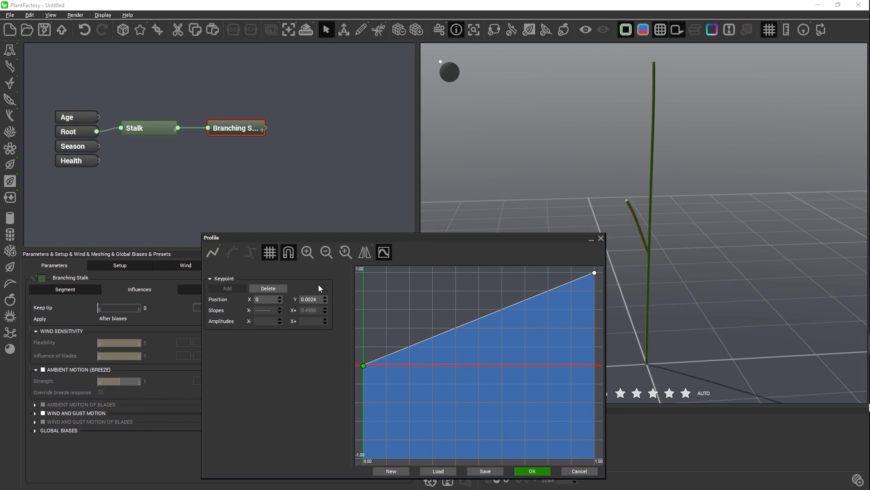
{"action": "left_click_drag", "start_coordinate": [363, 365], "coordinate": [362, 366]}
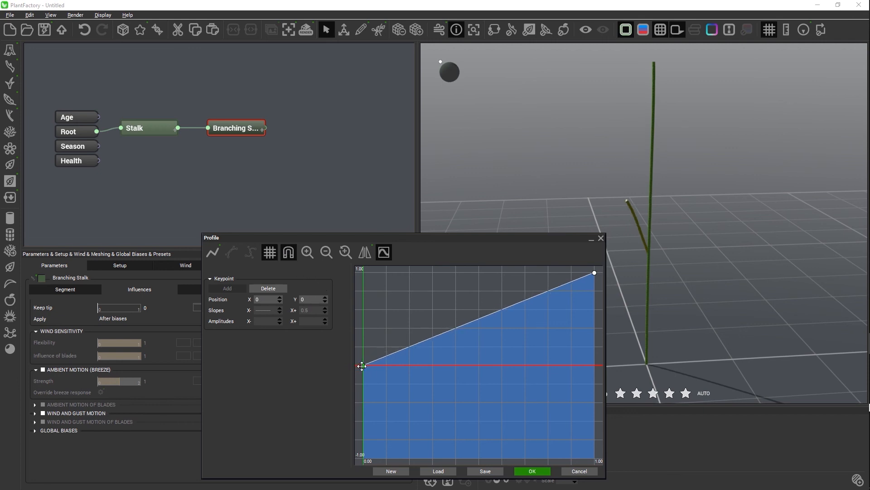
{"action": "double_click", "coordinate": [525, 366]}
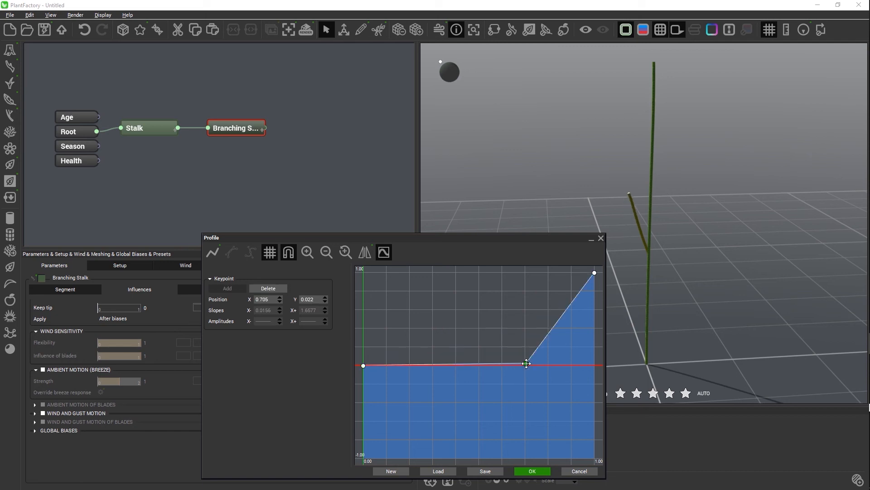
{"action": "left_click_drag", "start_coordinate": [526, 365], "coordinate": [525, 273]}
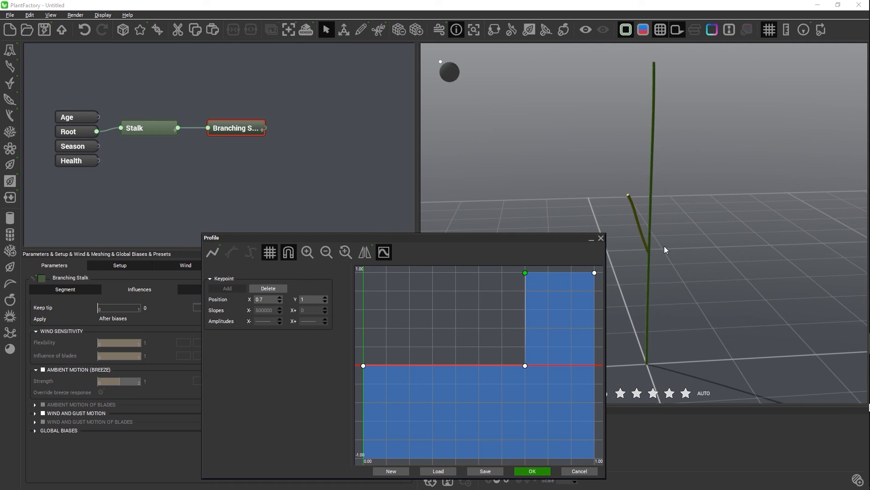
{"action": "left_click", "coordinate": [539, 471]}
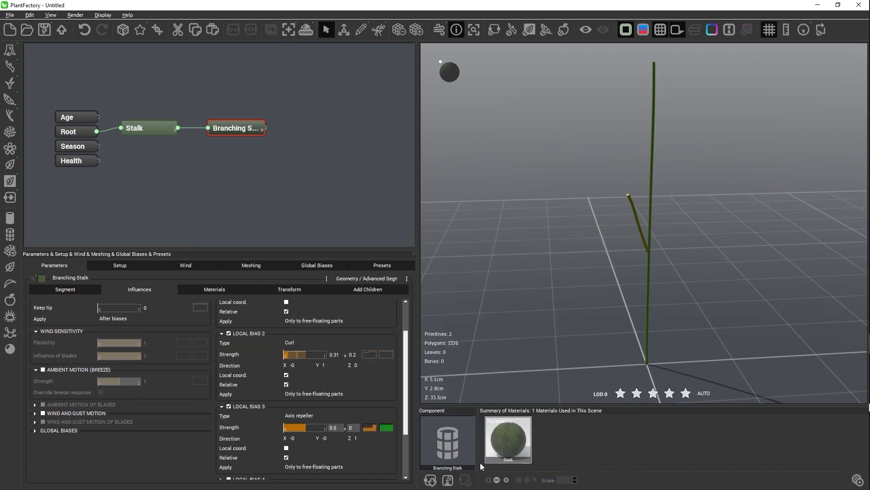
Set the Local Bias 3 axis repeller strength on the Branching Stalk to 2.
{"action": "double_click", "coordinate": [333, 427]}
{"action": "type", "text": "2"}
{"action": "key", "text": "Return"}
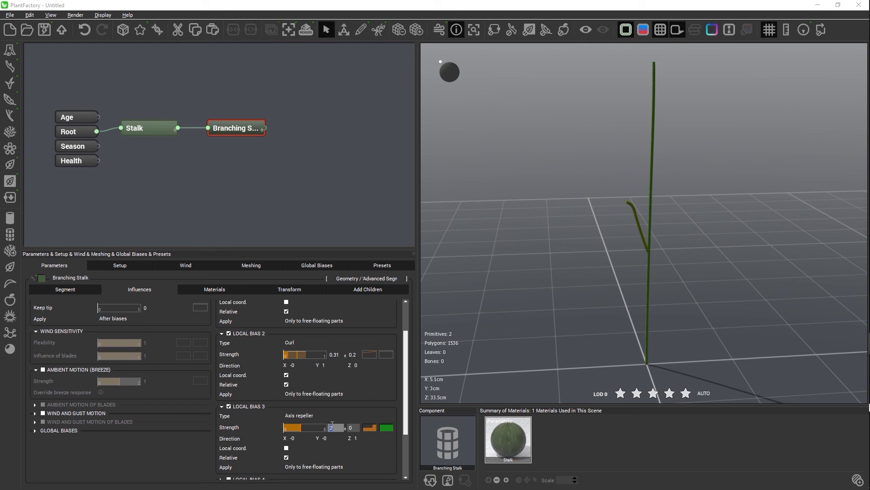
{"action": "left_click_drag", "start_coordinate": [722, 215], "coordinate": [655, 226]}
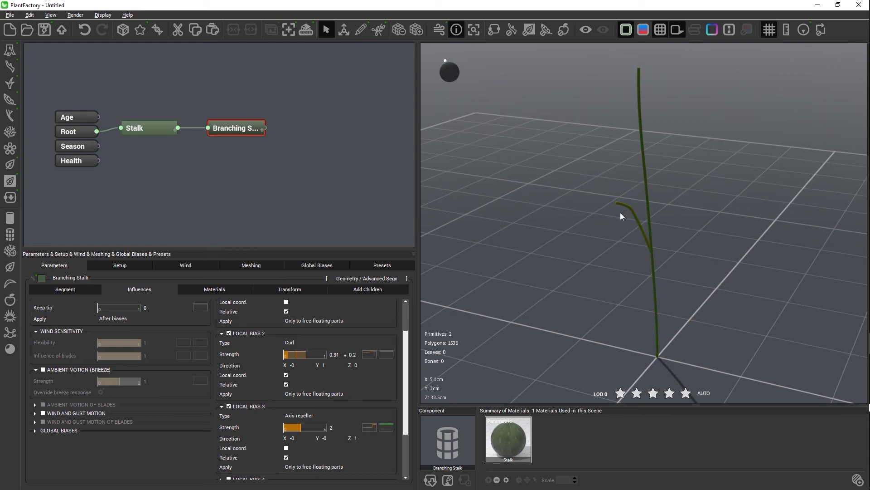
{"action": "left_click_drag", "start_coordinate": [721, 209], "coordinate": [714, 219]}
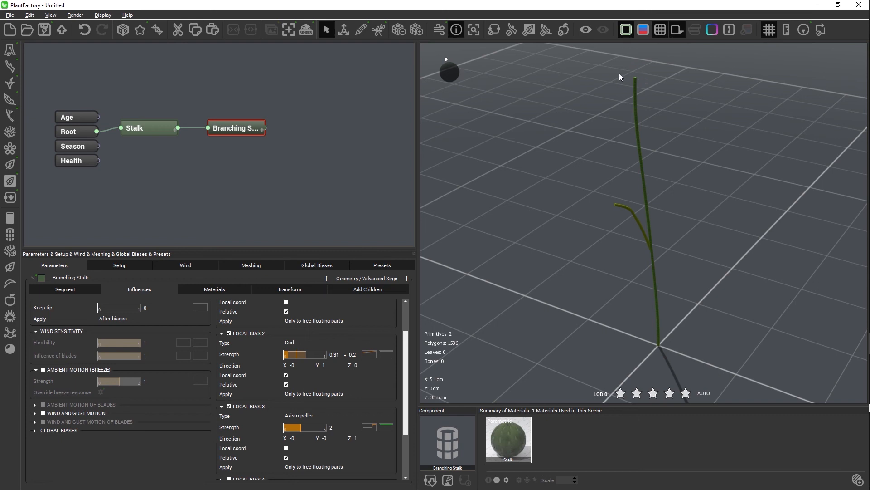
Add an 'Advanced Segment' primitive to the graph beside the Branching Stalk node.
{"action": "left_click", "coordinate": [306, 131]}
{"action": "right_click", "coordinate": [298, 126]}
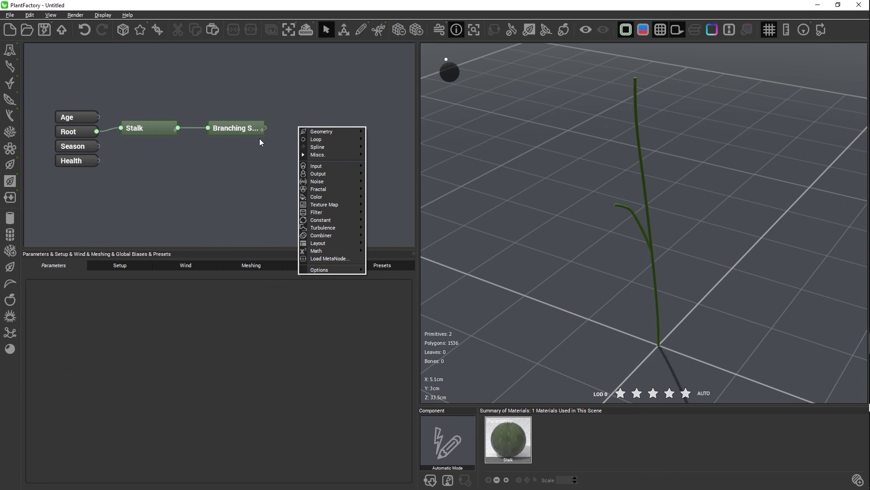
{"action": "mouse_move", "coordinate": [311, 132]}
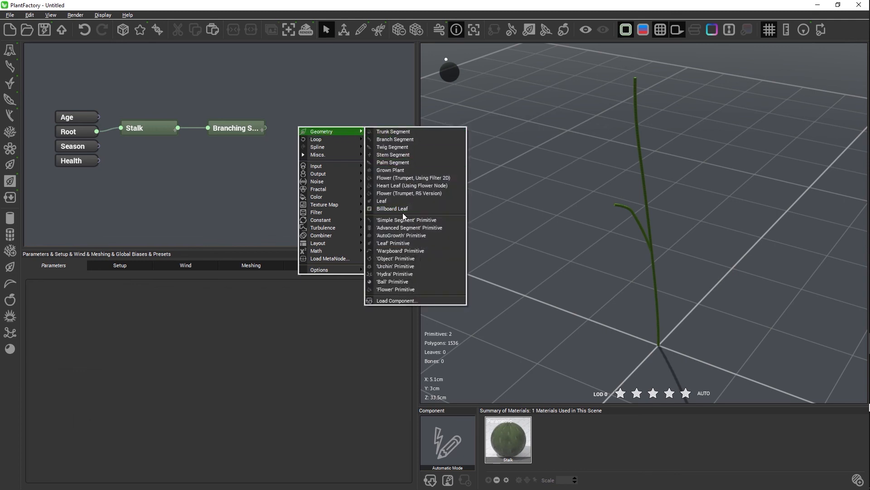
{"action": "left_click", "coordinate": [401, 229]}
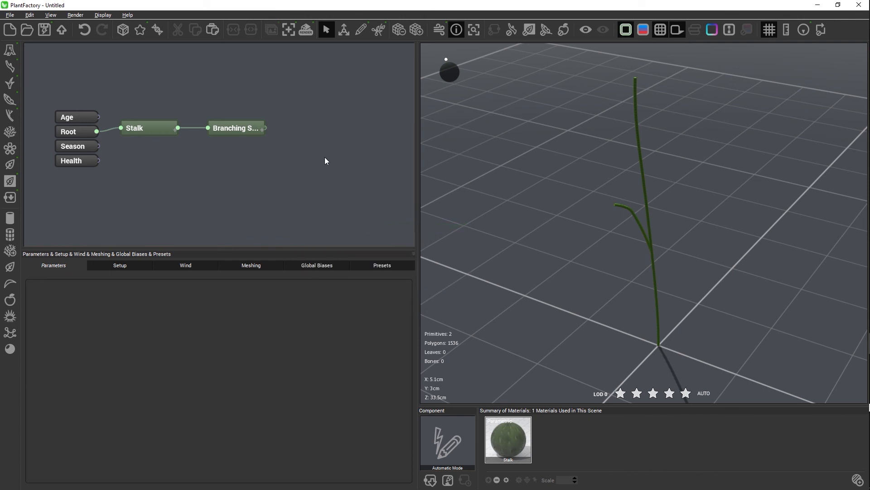
Rename the new segment node "Stalk Transition" and connect its input to the Branching Stalk output.
{"action": "left_click", "coordinate": [309, 131]}
{"action": "double_click", "coordinate": [308, 130]}
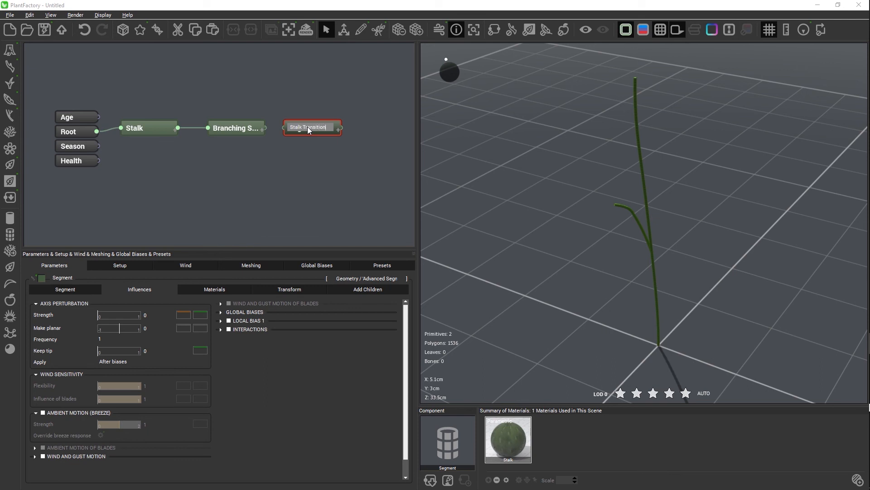
{"action": "type", "text": "Stalk Transition"}
{"action": "key", "text": "Return"}
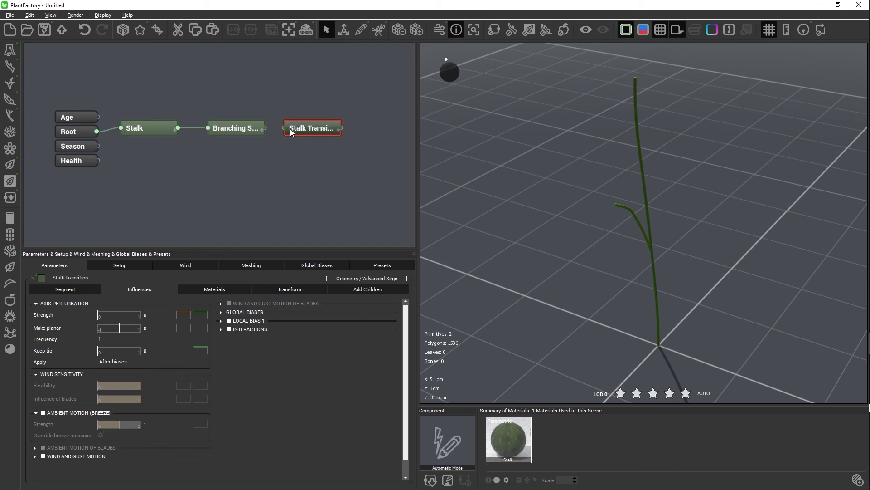
{"action": "left_click_drag", "start_coordinate": [284, 128], "coordinate": [251, 131]}
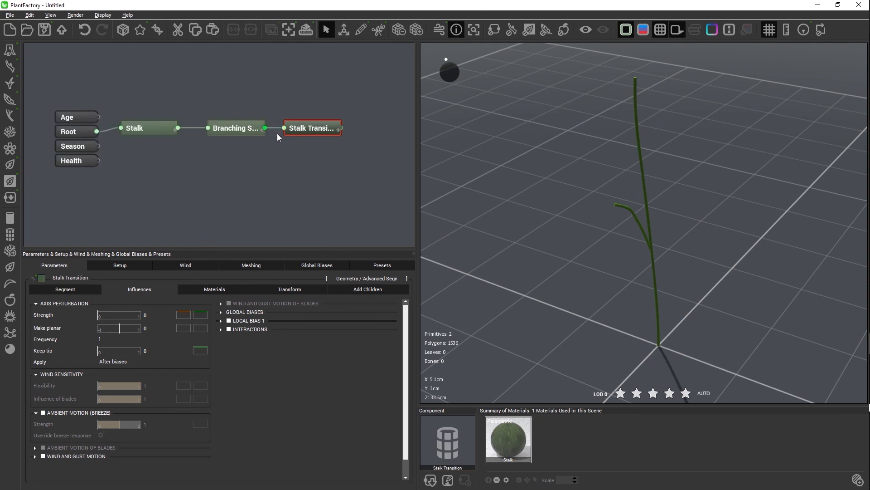
In the Branching Stalk's child settings, start the Stalk Transition from the tip of the segment with an orientation angle of 0.
{"action": "left_click", "coordinate": [232, 127]}
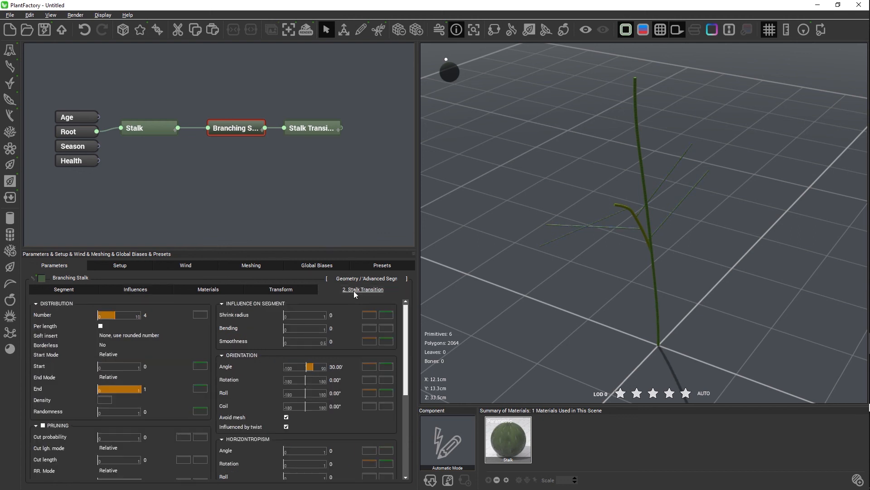
{"action": "left_click_drag", "start_coordinate": [407, 327], "coordinate": [401, 431]}
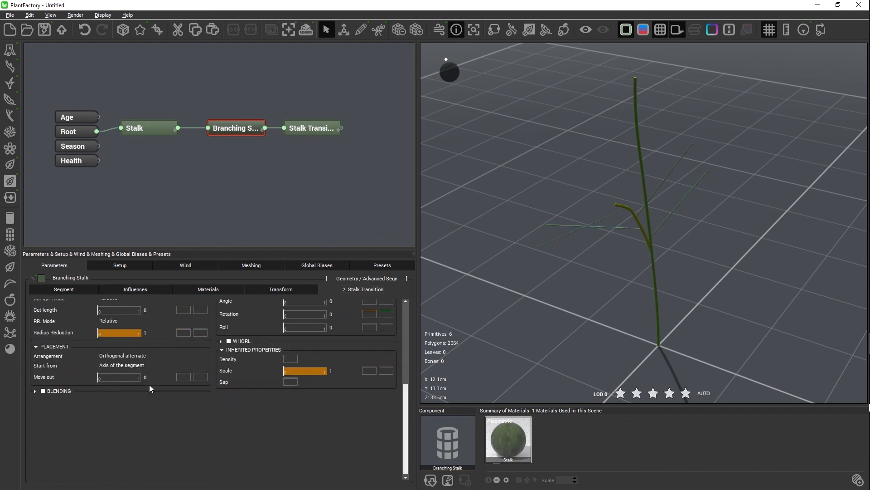
{"action": "left_click", "coordinate": [113, 366]}
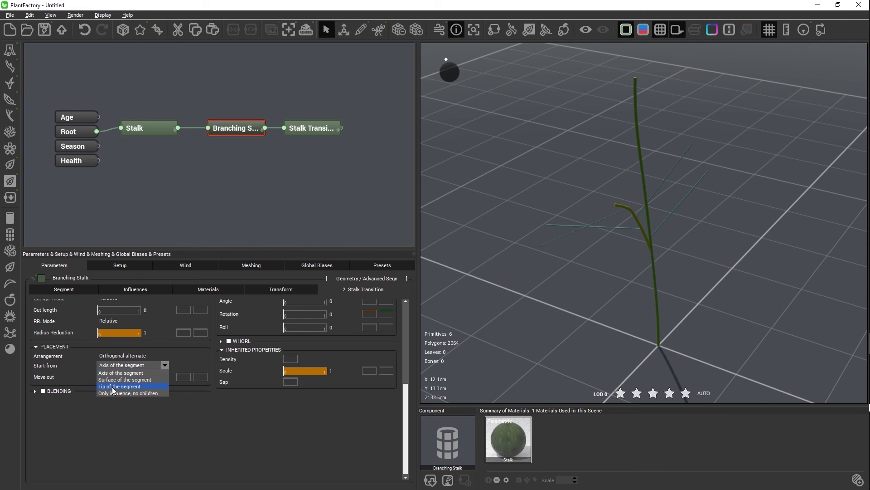
{"action": "left_click", "coordinate": [113, 386]}
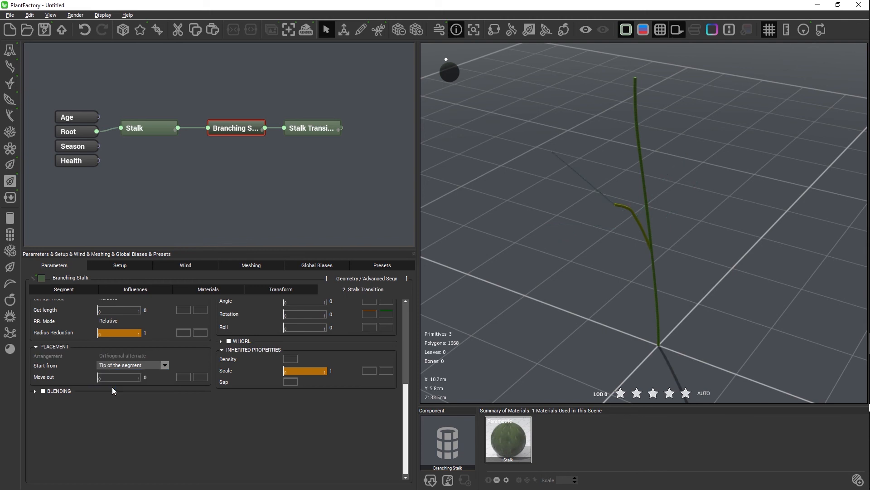
{"action": "left_click", "coordinate": [404, 305]}
{"action": "left_click", "coordinate": [340, 365]}
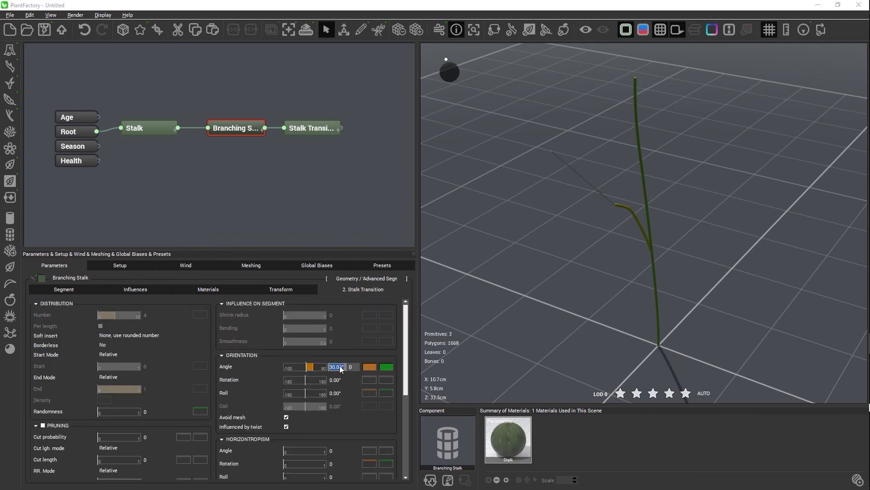
{"action": "type", "text": "0"}
{"action": "key", "text": "Return"}
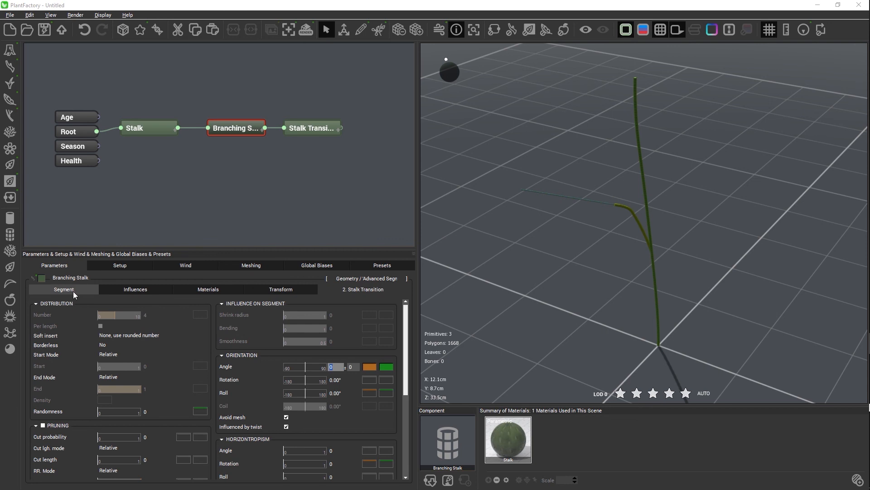
Set the Stalk Transition segment's inherit ratio to 600.
{"action": "left_click", "coordinate": [299, 126]}
{"action": "left_click", "coordinate": [299, 126]}
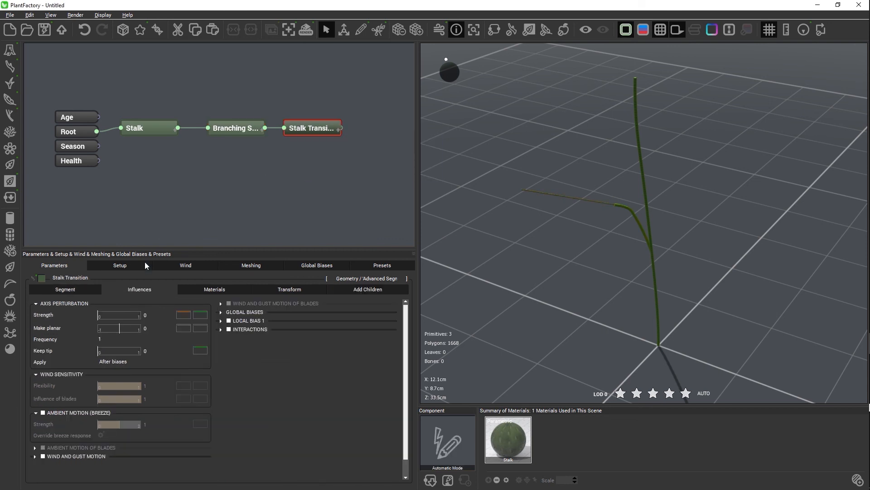
{"action": "left_click", "coordinate": [69, 292]}
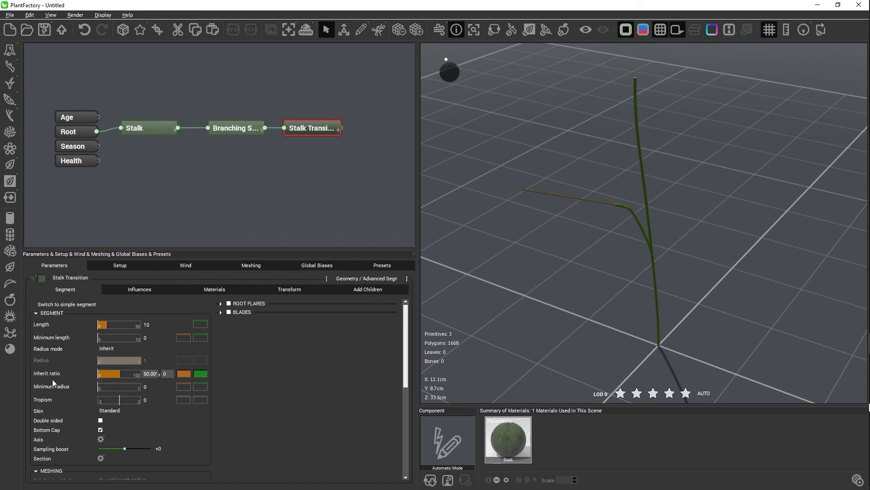
{"action": "left_click", "coordinate": [153, 378]}
{"action": "type", "text": "60"}
{"action": "type", "text": "0"}
{"action": "key", "text": "Return"}
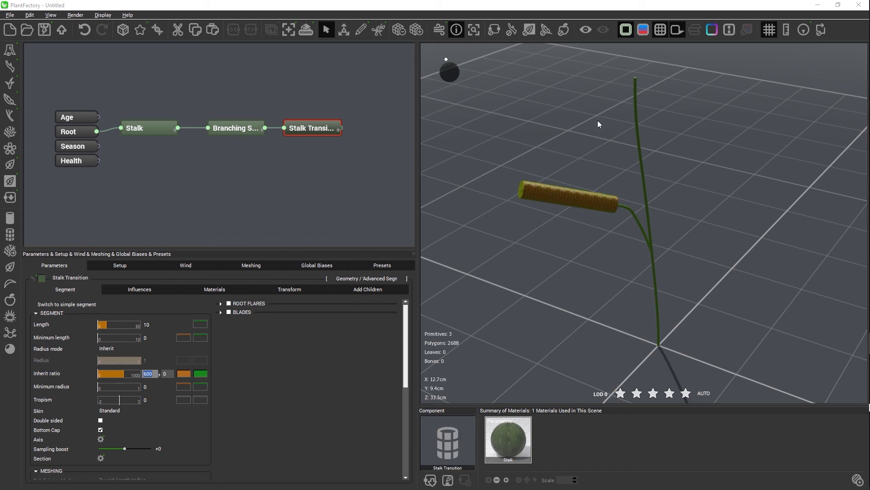
Turn off the texture display in the viewport and view the Stalk Transition up close from the side.
{"action": "left_click", "coordinate": [662, 30]}
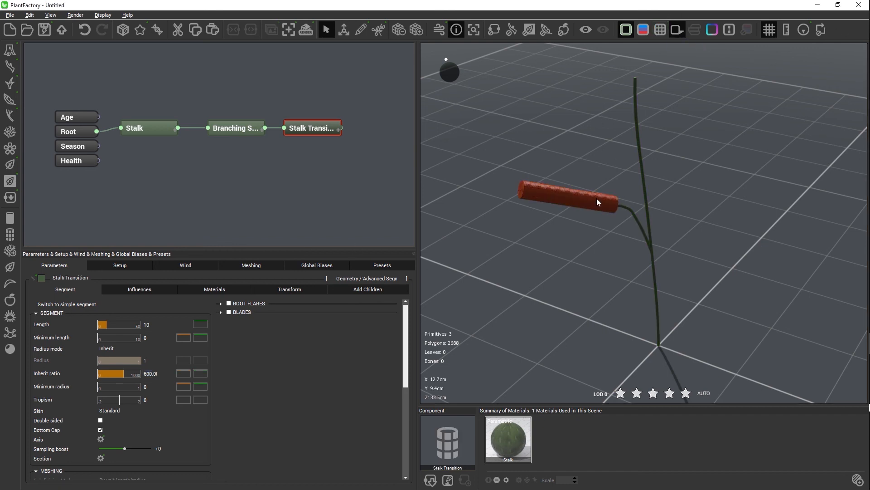
{"action": "scroll", "coordinate": [597, 198], "scroll_direction": "up", "scroll_amount": 3}
{"action": "right_click_drag", "start_coordinate": [608, 251], "coordinate": [567, 219]}
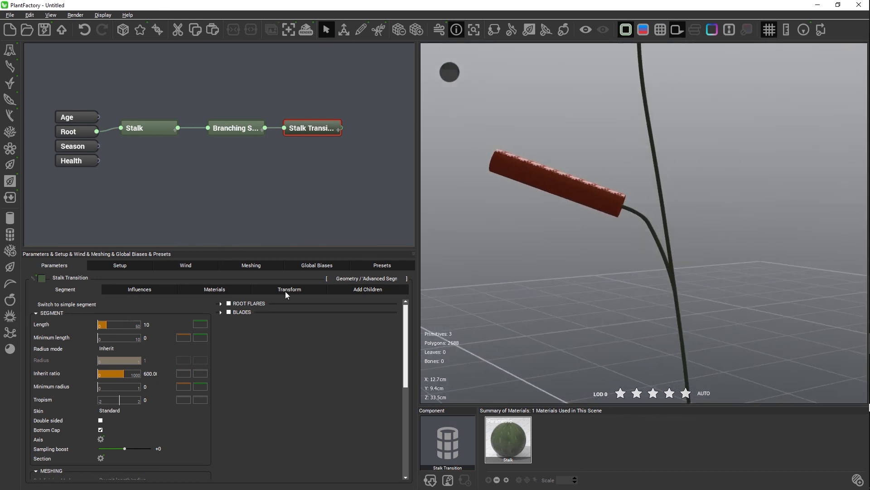
Edit the Stalk Transition's inherit ratio filter into a smooth S-shaped curve rising from 0 to 1.
{"action": "right_click", "coordinate": [185, 372]}
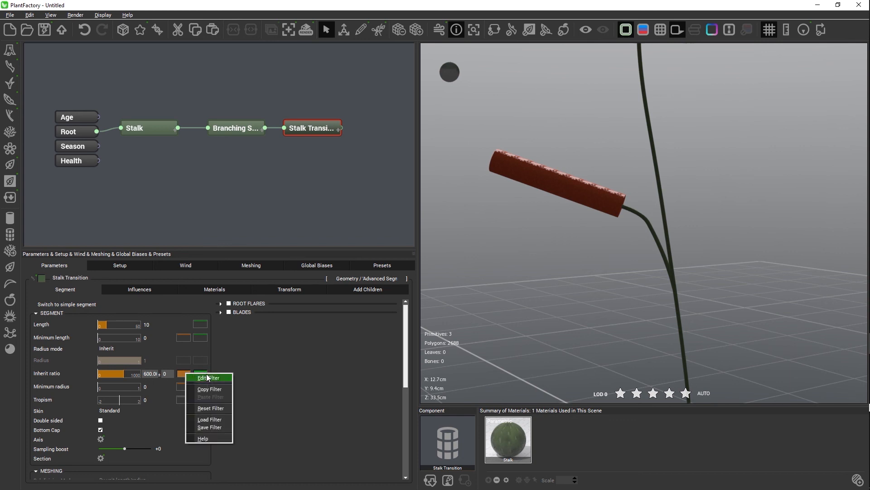
{"action": "left_click", "coordinate": [207, 374]}
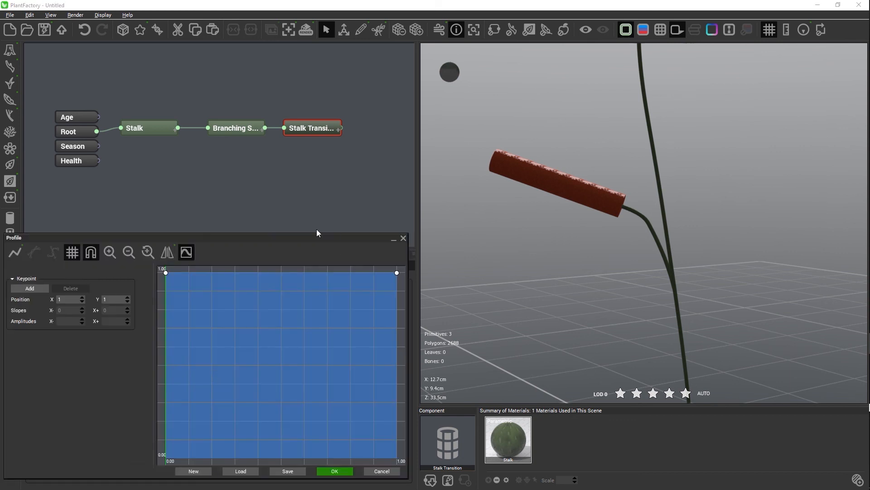
{"action": "left_click", "coordinate": [22, 250]}
{"action": "left_click", "coordinate": [41, 257]}
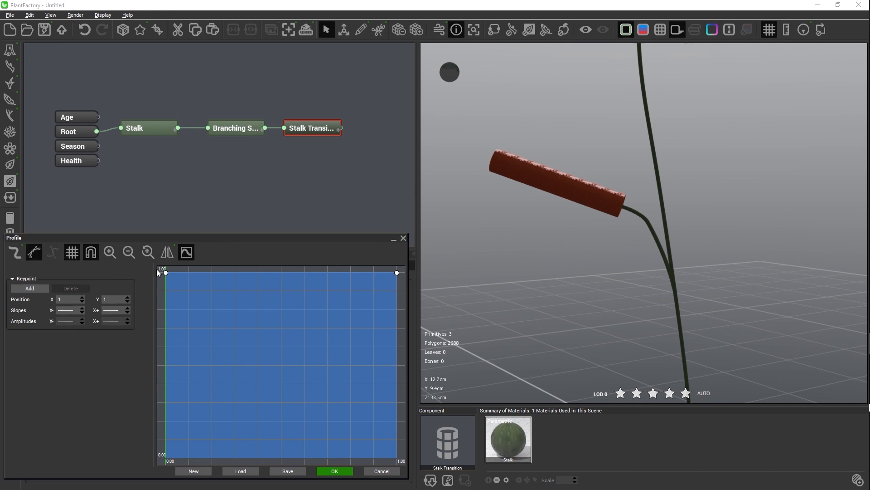
{"action": "left_click_drag", "start_coordinate": [165, 273], "coordinate": [143, 459]}
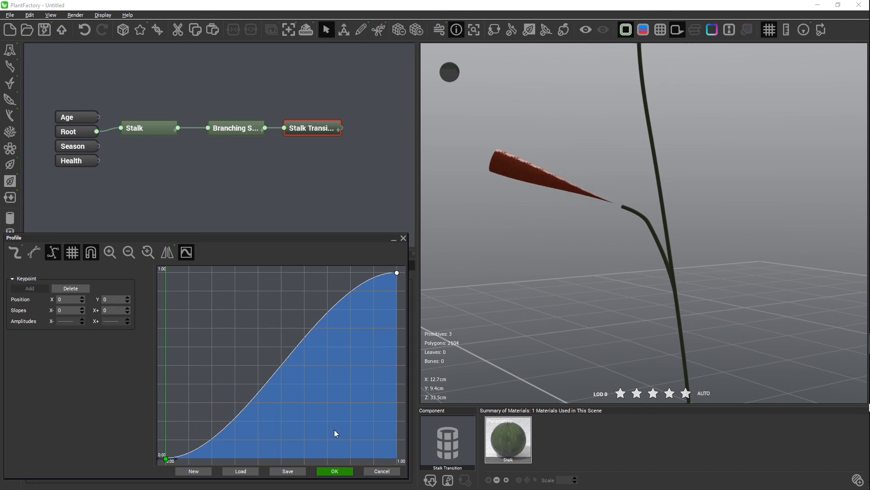
{"action": "left_click", "coordinate": [334, 471]}
Set the Stalk Transition's length to 1 and its inherit ratio to 700.
{"action": "double_click", "coordinate": [153, 326]}
{"action": "type", "text": "1"}
{"action": "key", "text": "Return"}
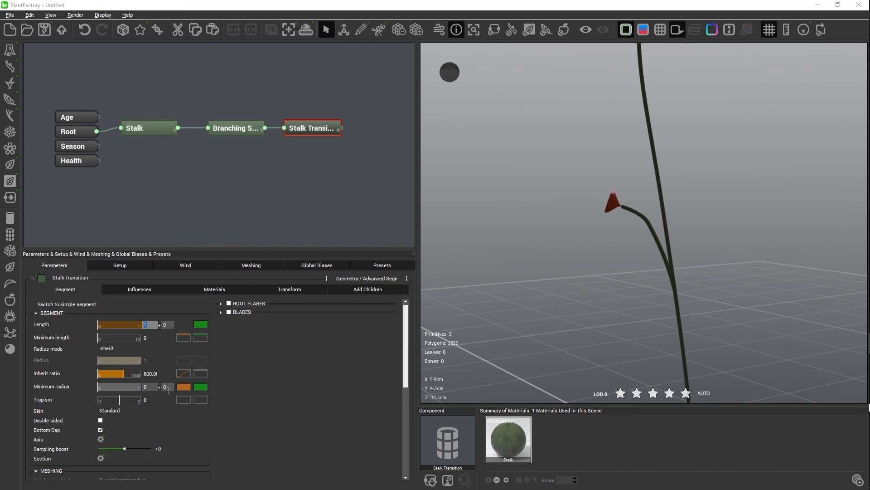
{"action": "type", "text": "700"}
{"action": "key", "text": "Return"}
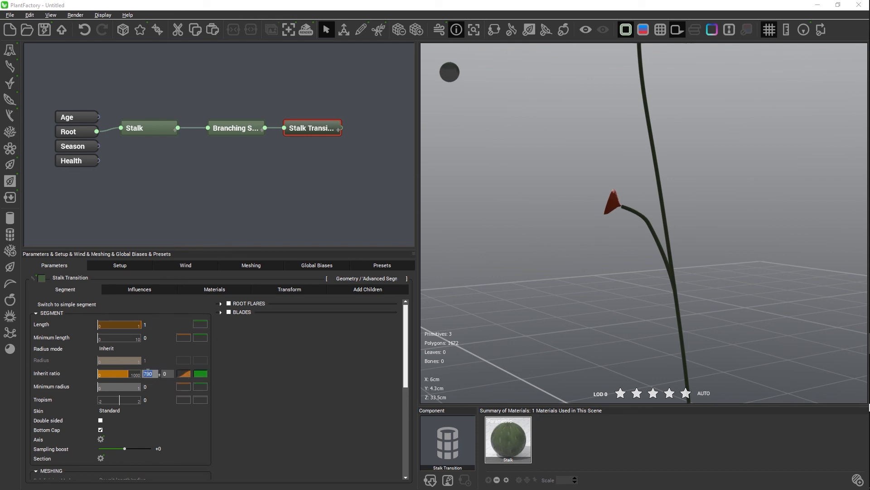
Raise the starting keypoint of the Stalk Transition's inherit ratio filter to about 0.105 and accept the profile.
{"action": "left_click", "coordinate": [184, 373]}
{"action": "left_click", "coordinate": [199, 376]}
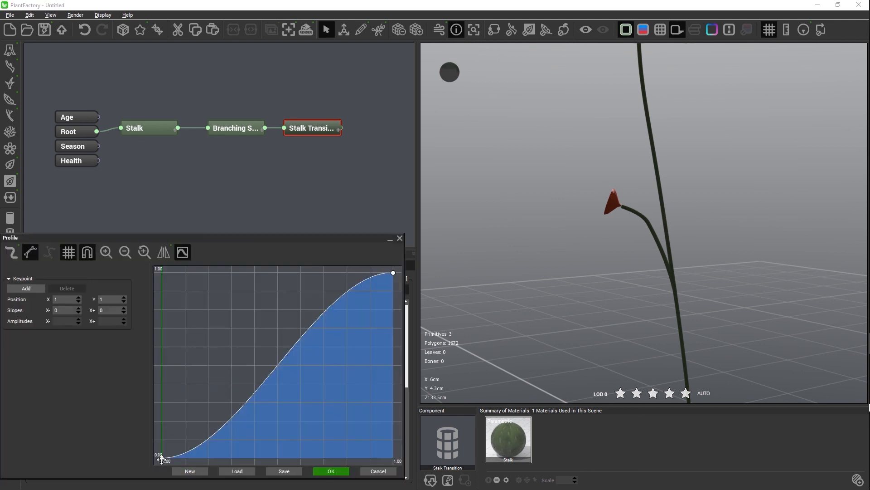
{"action": "left_click_drag", "start_coordinate": [162, 458], "coordinate": [162, 441]}
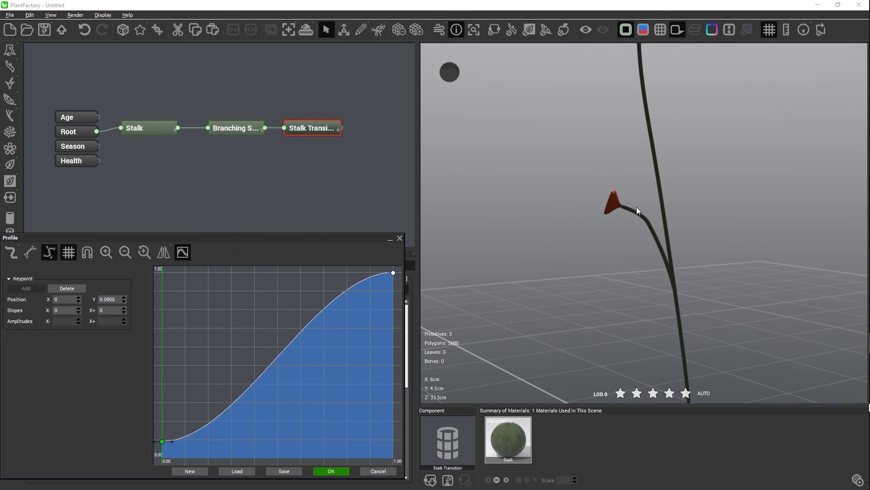
{"action": "scroll", "coordinate": [612, 204], "scroll_direction": "up", "scroll_amount": 5}
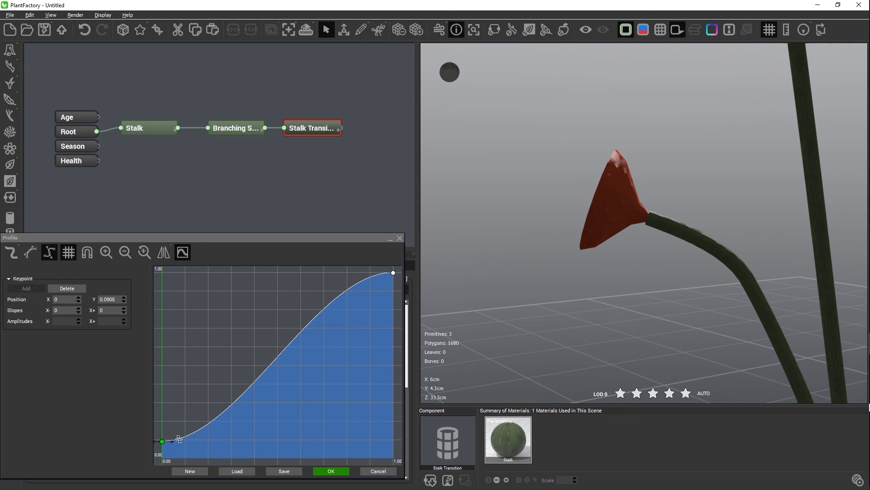
{"action": "left_click_drag", "start_coordinate": [163, 440], "coordinate": [162, 439]}
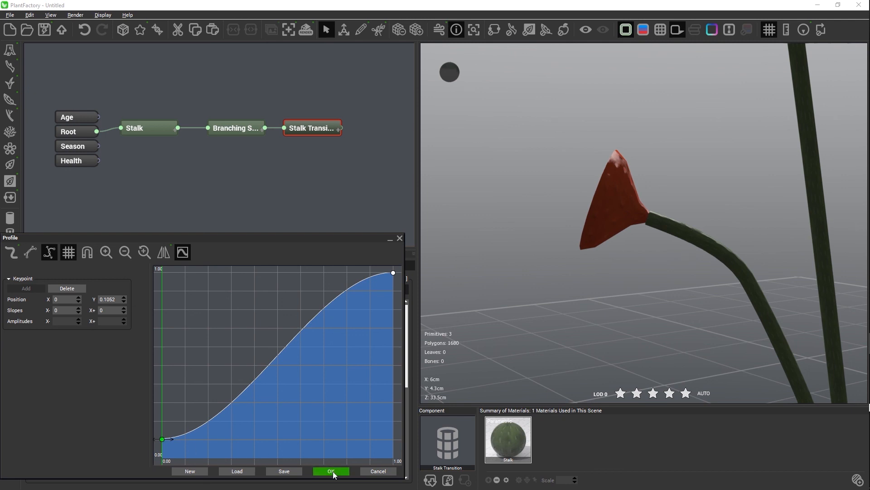
{"action": "left_click", "coordinate": [332, 472]}
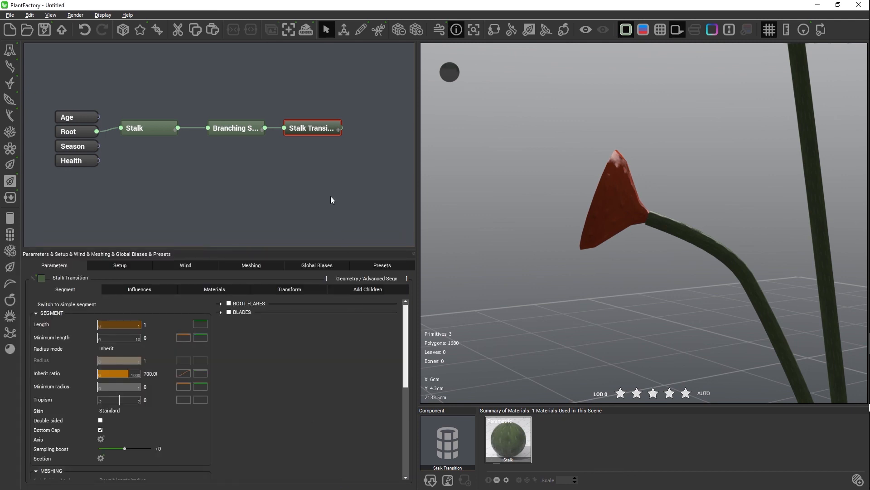
Enable blending with subdivision surfaces for the Stalk Transition child of the Branching Stalk.
{"action": "left_click", "coordinate": [236, 129]}
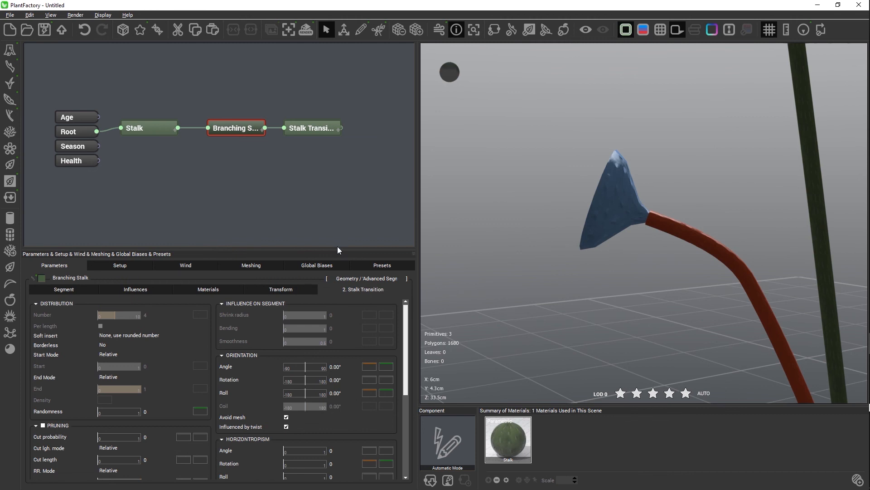
{"action": "left_click_drag", "start_coordinate": [405, 332], "coordinate": [407, 453]}
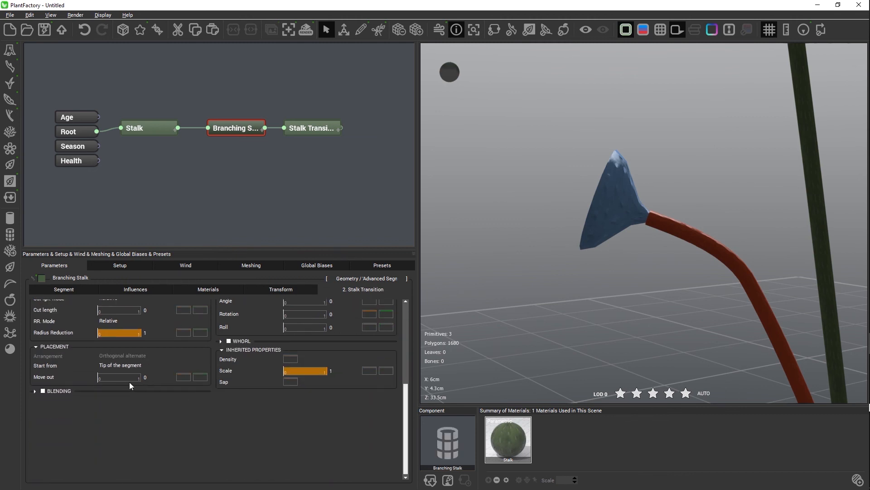
{"action": "left_click", "coordinate": [53, 390]}
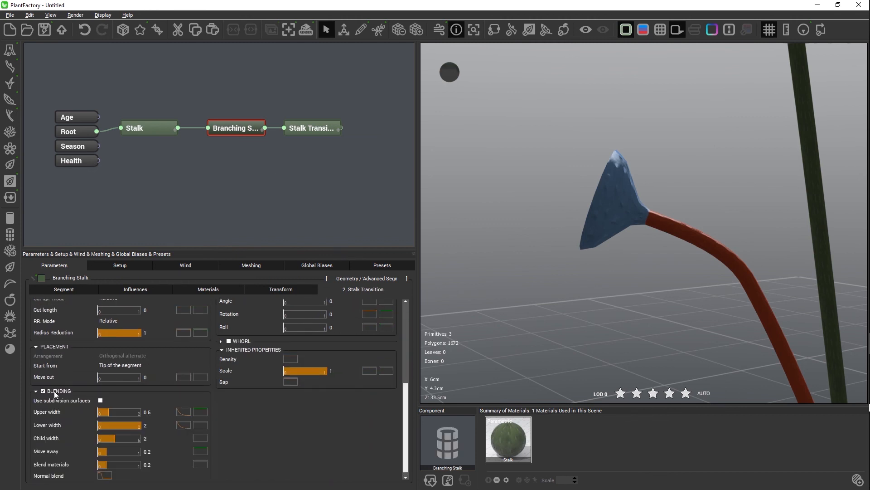
{"action": "left_click", "coordinate": [100, 401]}
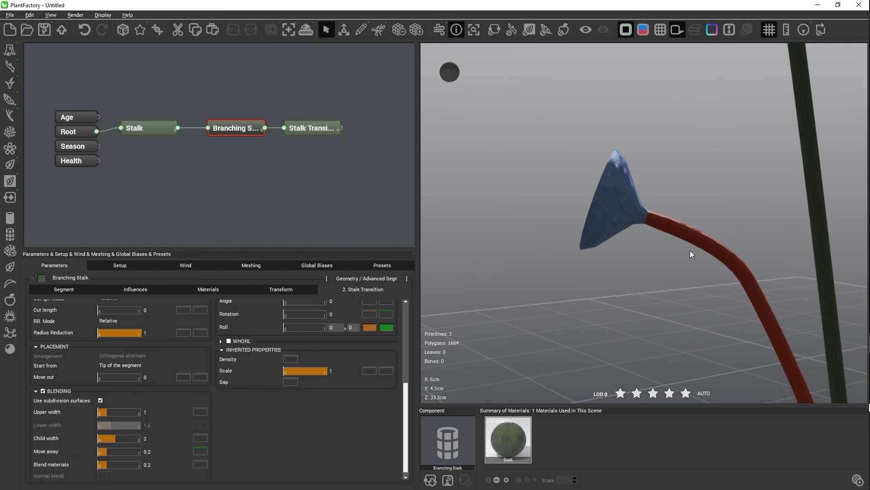
{"action": "left_click", "coordinate": [378, 188]}
{"action": "right_click_drag", "start_coordinate": [695, 200], "coordinate": [626, 208]}
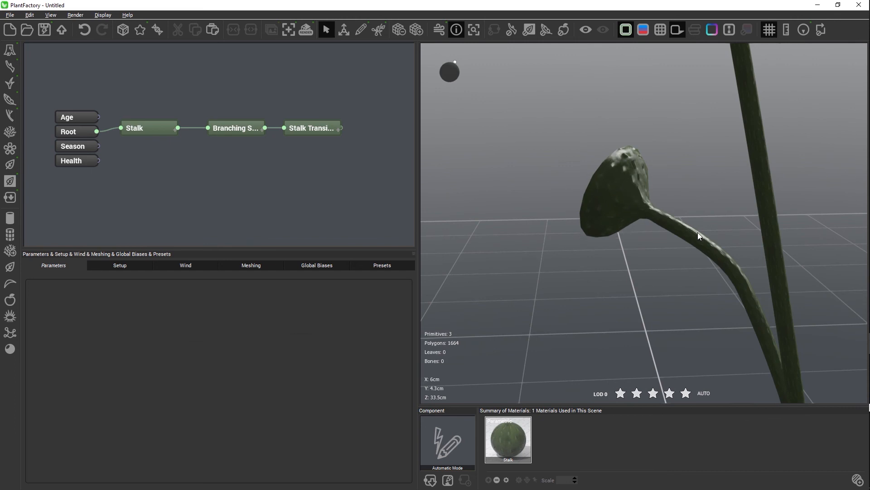
Connect the Stalk Transition node to the main Stalk as a new child.
{"action": "scroll", "coordinate": [697, 232], "scroll_direction": "down", "scroll_amount": 1}
{"action": "scroll", "coordinate": [697, 232], "scroll_direction": "down", "scroll_amount": 1}
{"action": "middle_click_drag", "start_coordinate": [653, 156], "coordinate": [654, 281]}
{"action": "scroll", "coordinate": [647, 255], "scroll_direction": "down", "scroll_amount": 2}
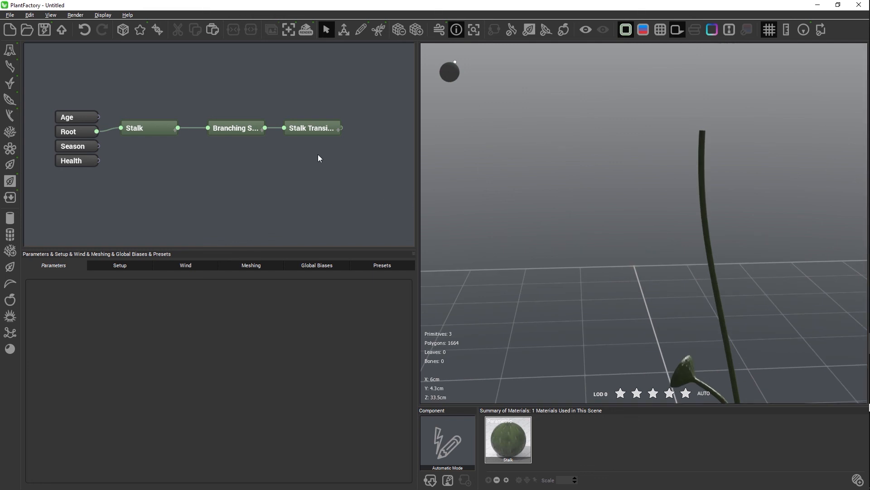
{"action": "left_click_drag", "start_coordinate": [283, 129], "coordinate": [148, 129]}
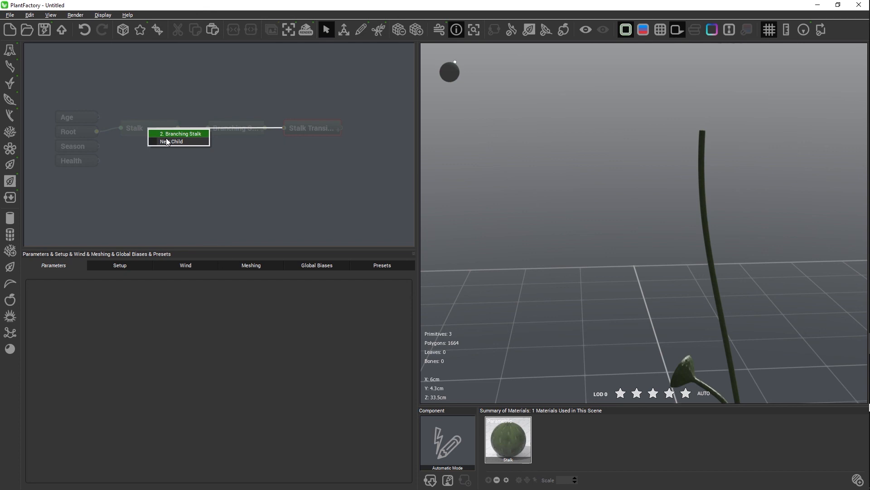
{"action": "left_click", "coordinate": [167, 140]}
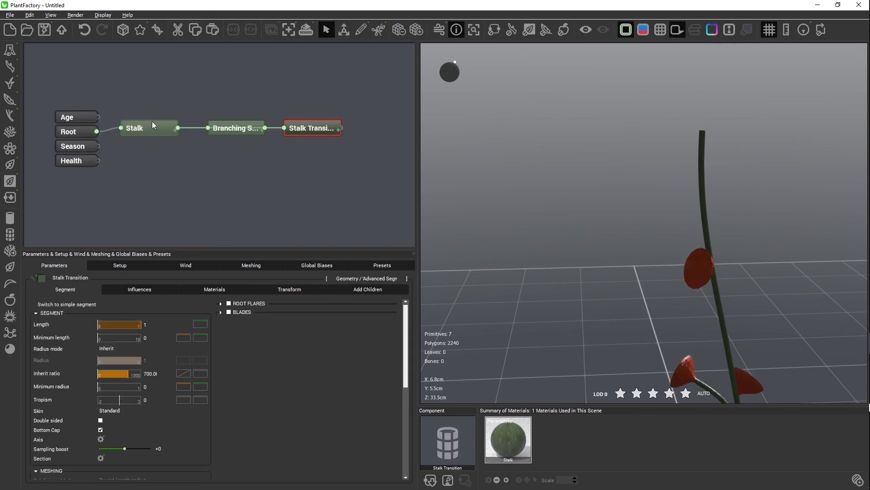
Make the main Stalk's Stalk Transition child start from the tip of the segment and enable its blending.
{"action": "left_click", "coordinate": [151, 120]}
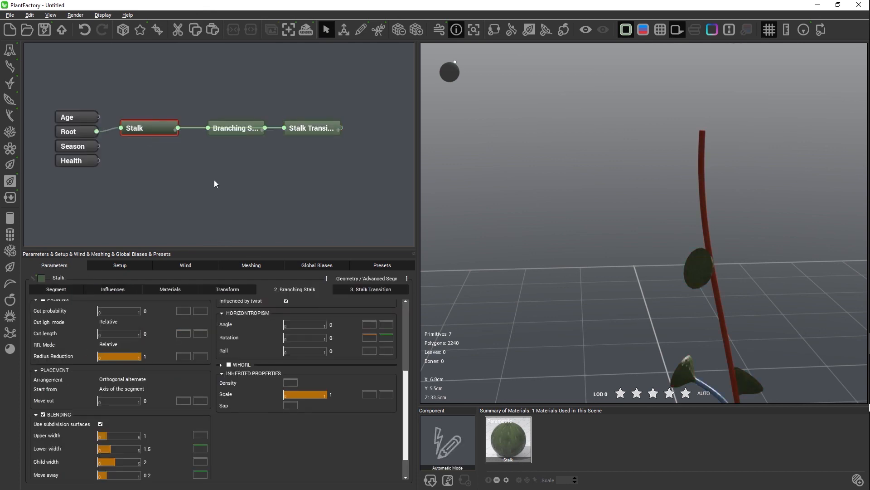
{"action": "left_click", "coordinate": [381, 290]}
{"action": "scroll", "coordinate": [410, 424], "scroll_direction": "down", "scroll_amount": 1}
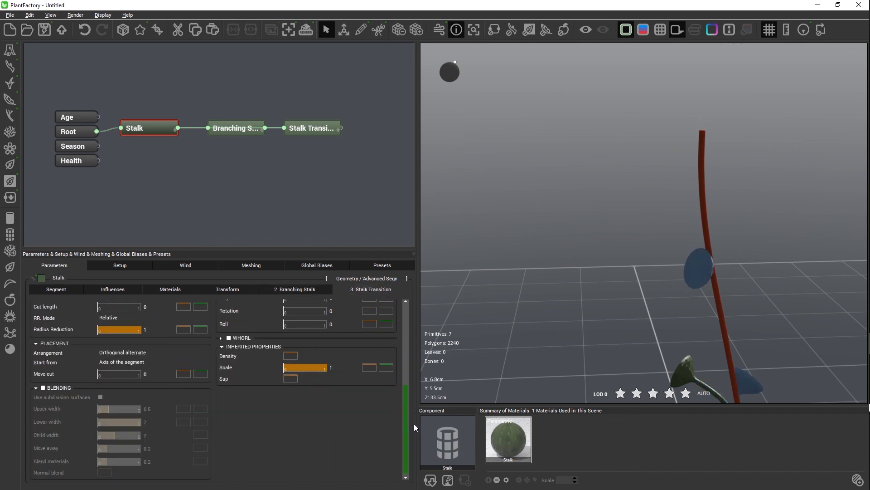
{"action": "left_click", "coordinate": [115, 362]}
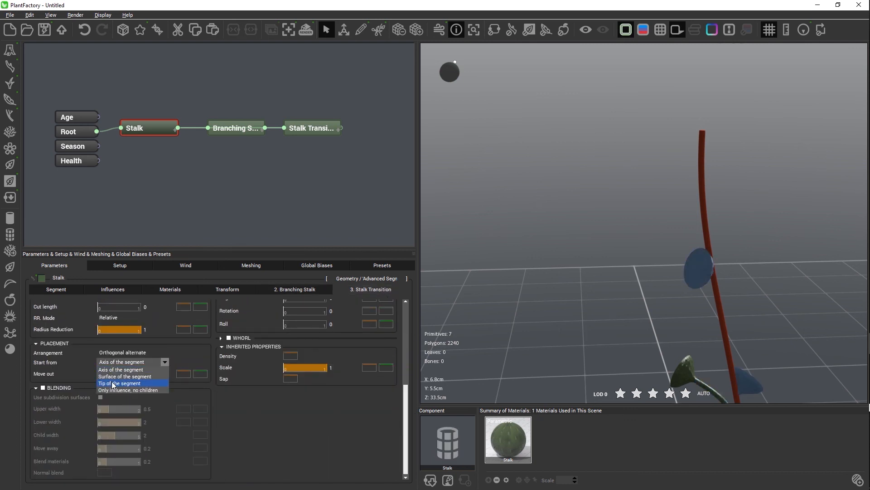
{"action": "left_click", "coordinate": [113, 383]}
{"action": "left_click", "coordinate": [59, 388]}
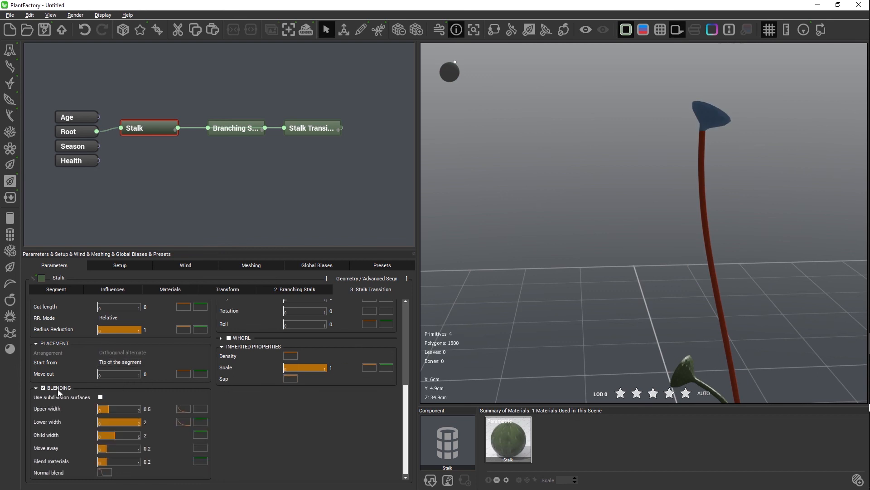
Set the orientation angle of the main Stalk's Stalk Transition child to 0.
{"action": "left_click_drag", "start_coordinate": [406, 408], "coordinate": [407, 338]}
{"action": "double_click", "coordinate": [340, 344]}
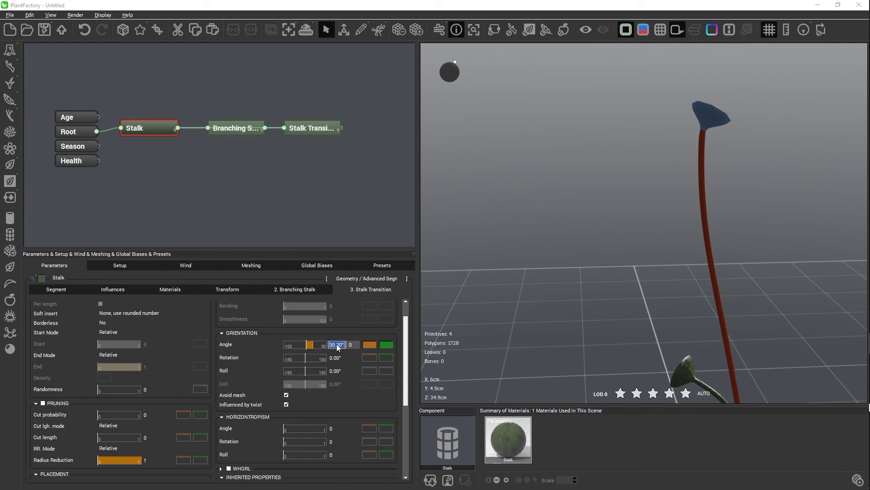
{"action": "type", "text": "0"}
{"action": "key", "text": "Return"}
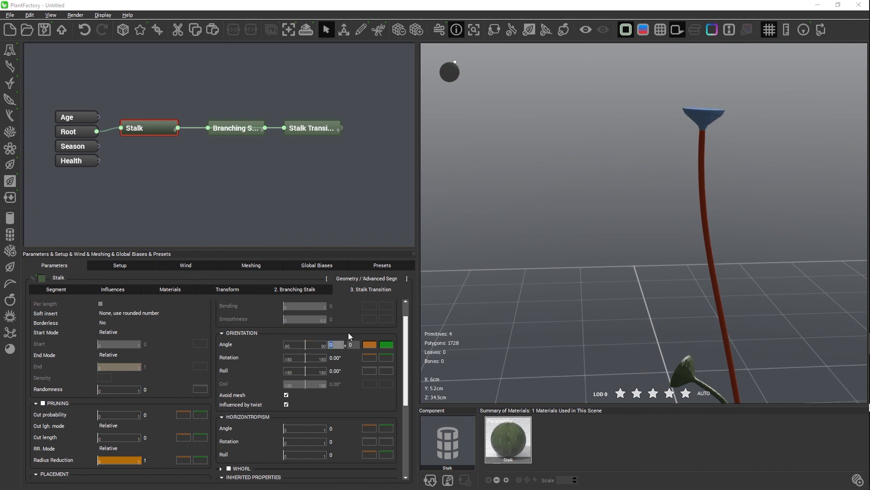
{"action": "scroll", "coordinate": [613, 268], "scroll_direction": "down", "scroll_amount": 2}
{"action": "left_click", "coordinate": [381, 147]}
Frame the whole plant in the viewport and increase its mesh subdivision by two levels.
{"action": "left_click", "coordinate": [474, 30]}
{"action": "left_click_drag", "start_coordinate": [695, 188], "coordinate": [729, 185]}
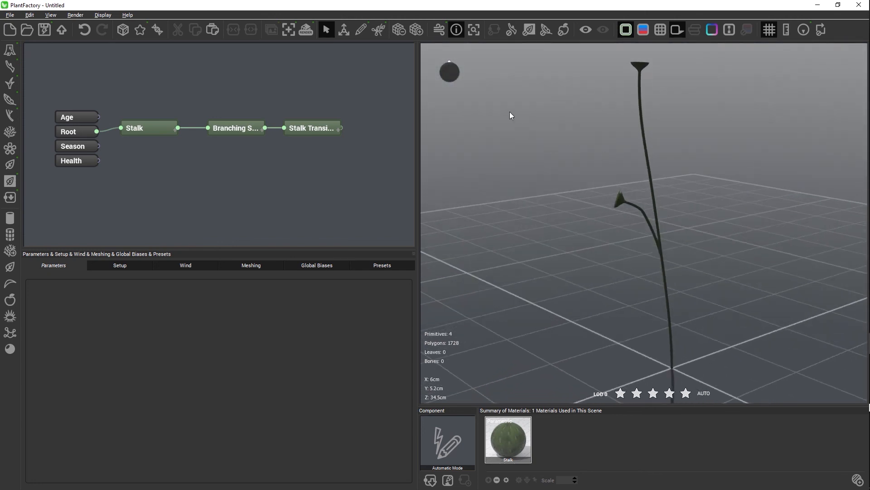
{"action": "left_click", "coordinate": [417, 30]}
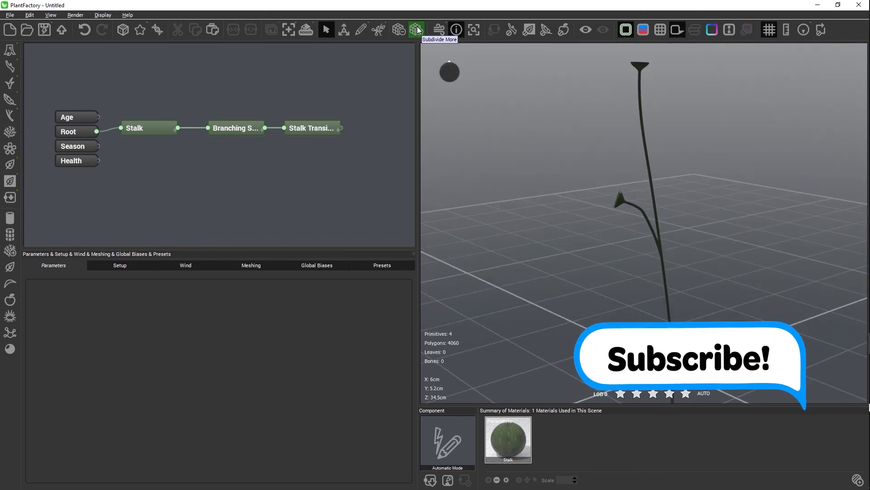
{"action": "left_click", "coordinate": [417, 30]}
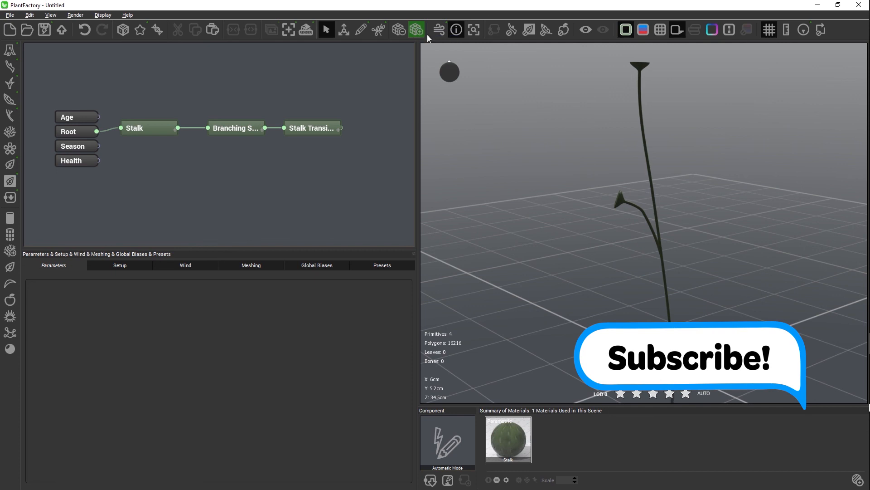
{"action": "left_click_drag", "start_coordinate": [719, 161], "coordinate": [529, 171]}
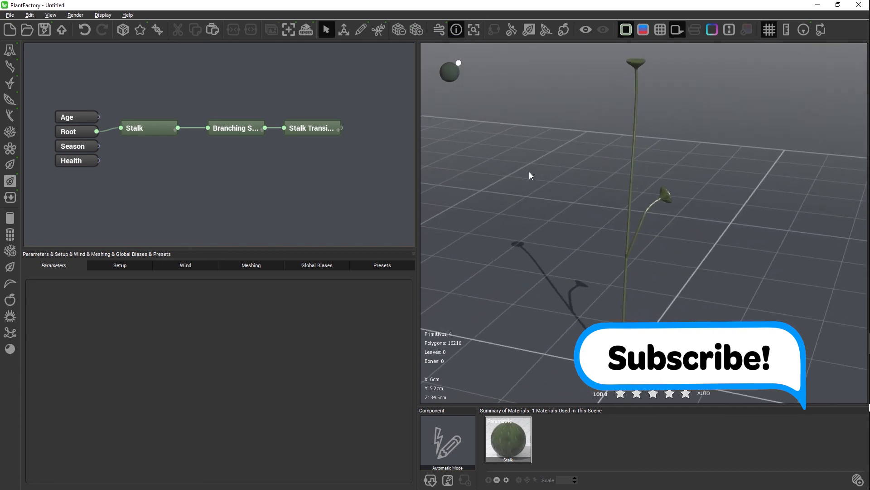
Generate a series of new random variations of the plant to check the stalks and their flared tips.
{"action": "left_click", "coordinate": [126, 35]}
{"action": "left_click", "coordinate": [126, 34]}
{"action": "left_click", "coordinate": [126, 35]}
{"action": "left_click", "coordinate": [123, 30]}
{"action": "left_click", "coordinate": [122, 30]}
{"action": "left_click", "coordinate": [123, 30]}
{"action": "left_click", "coordinate": [126, 33]}
{"action": "left_click", "coordinate": [126, 34]}
{"action": "left_click", "coordinate": [126, 34]}
{"action": "left_click", "coordinate": [126, 34]}
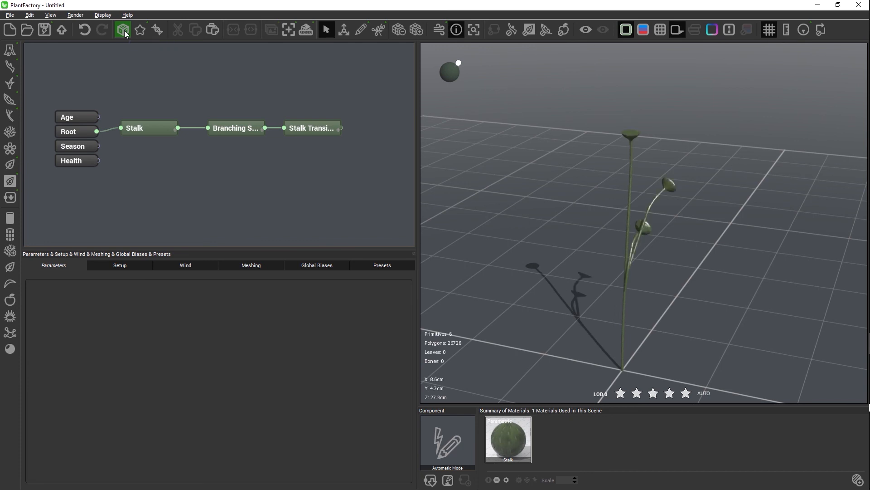
{"action": "left_click", "coordinate": [126, 34]}
{"action": "left_click", "coordinate": [126, 34]}
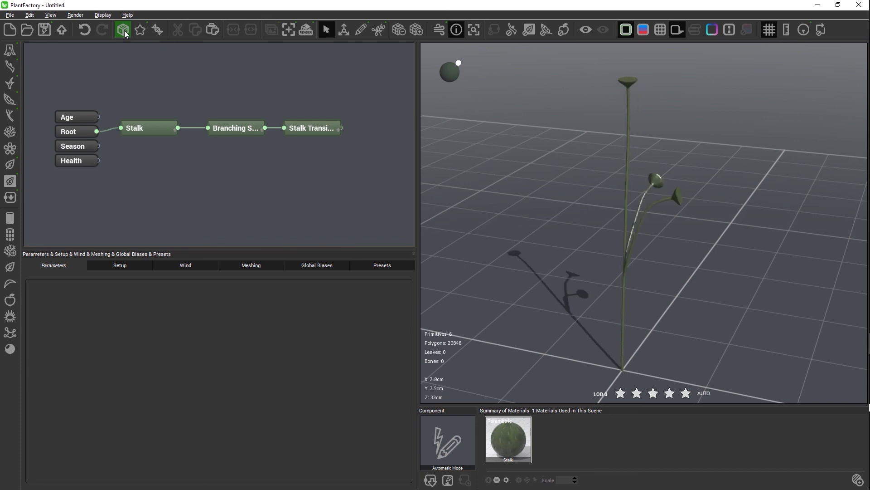